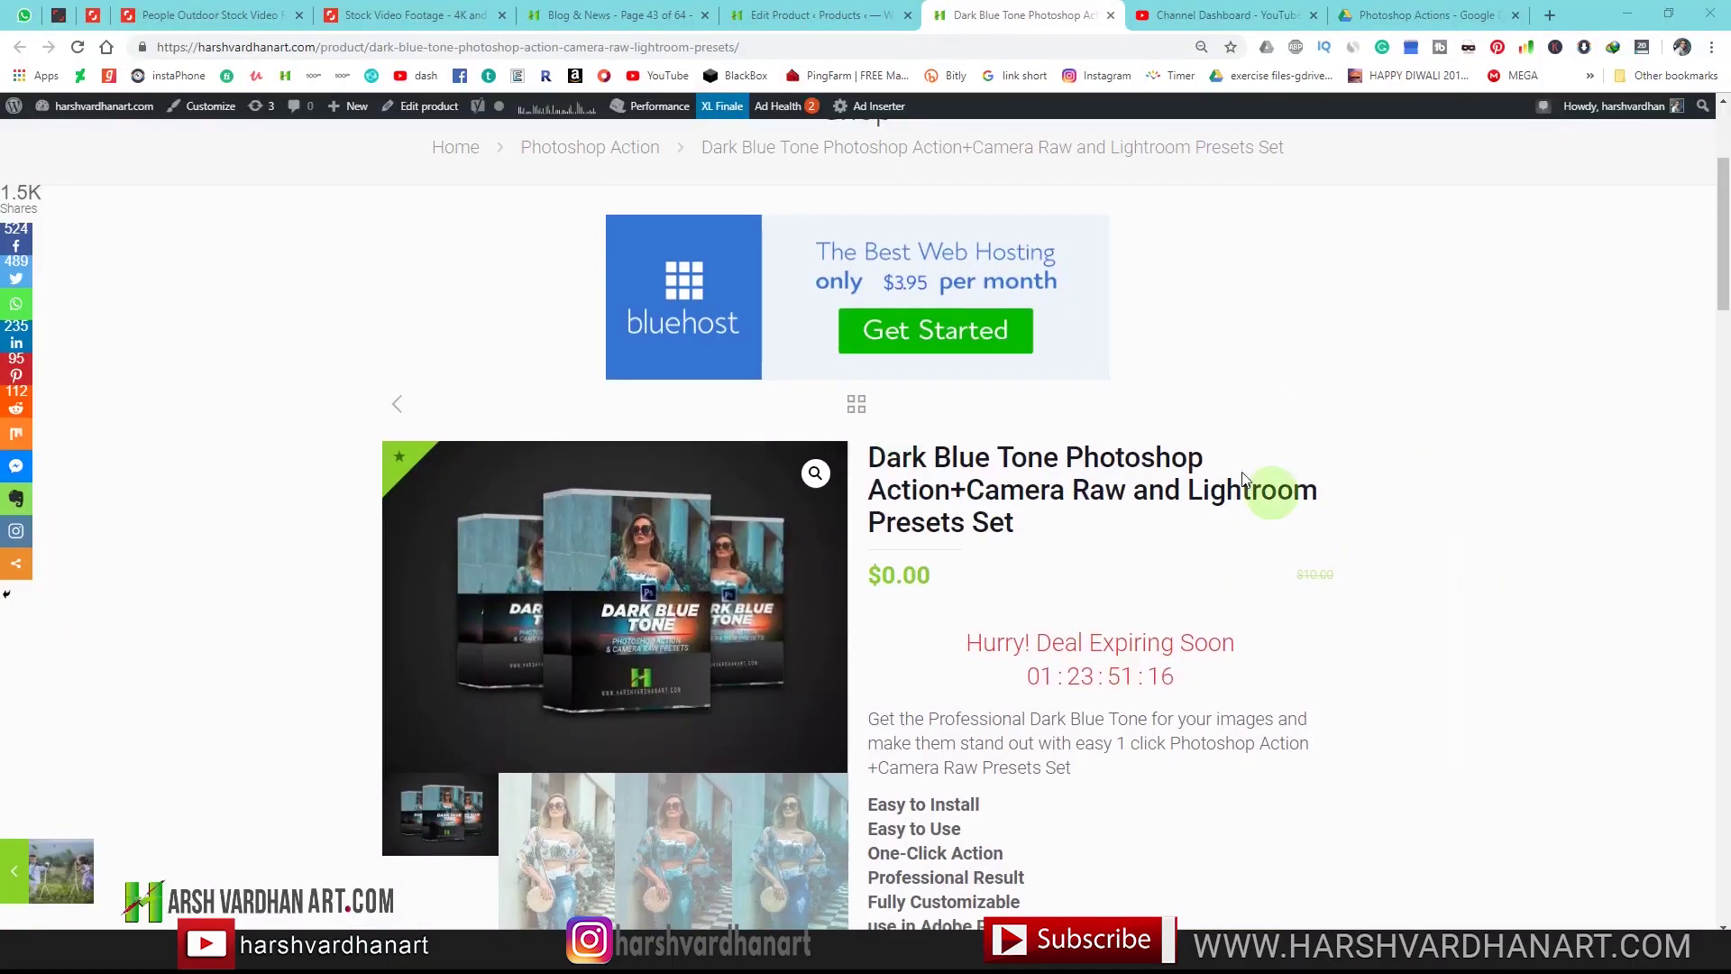
Add one Dark Blue Tone Photoshop Action+Camera Raw and Lightroom Presets Set to the cart
scroll(1039, 418, down, 1)
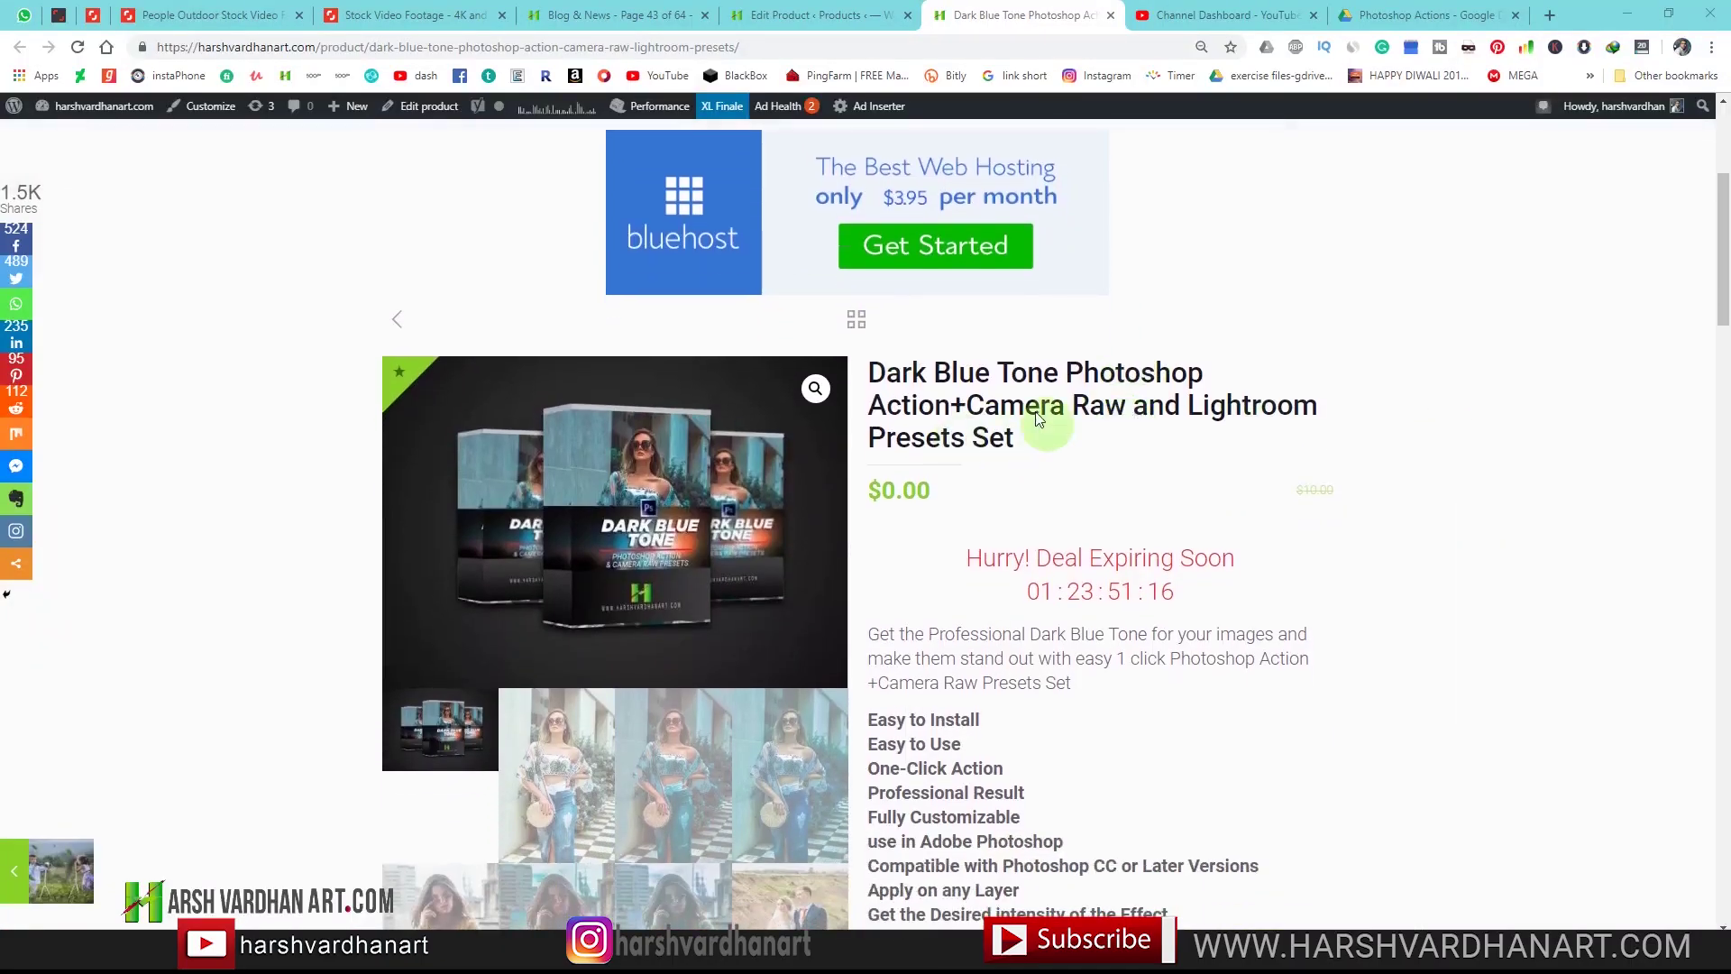
drag(870, 372, 1141, 449)
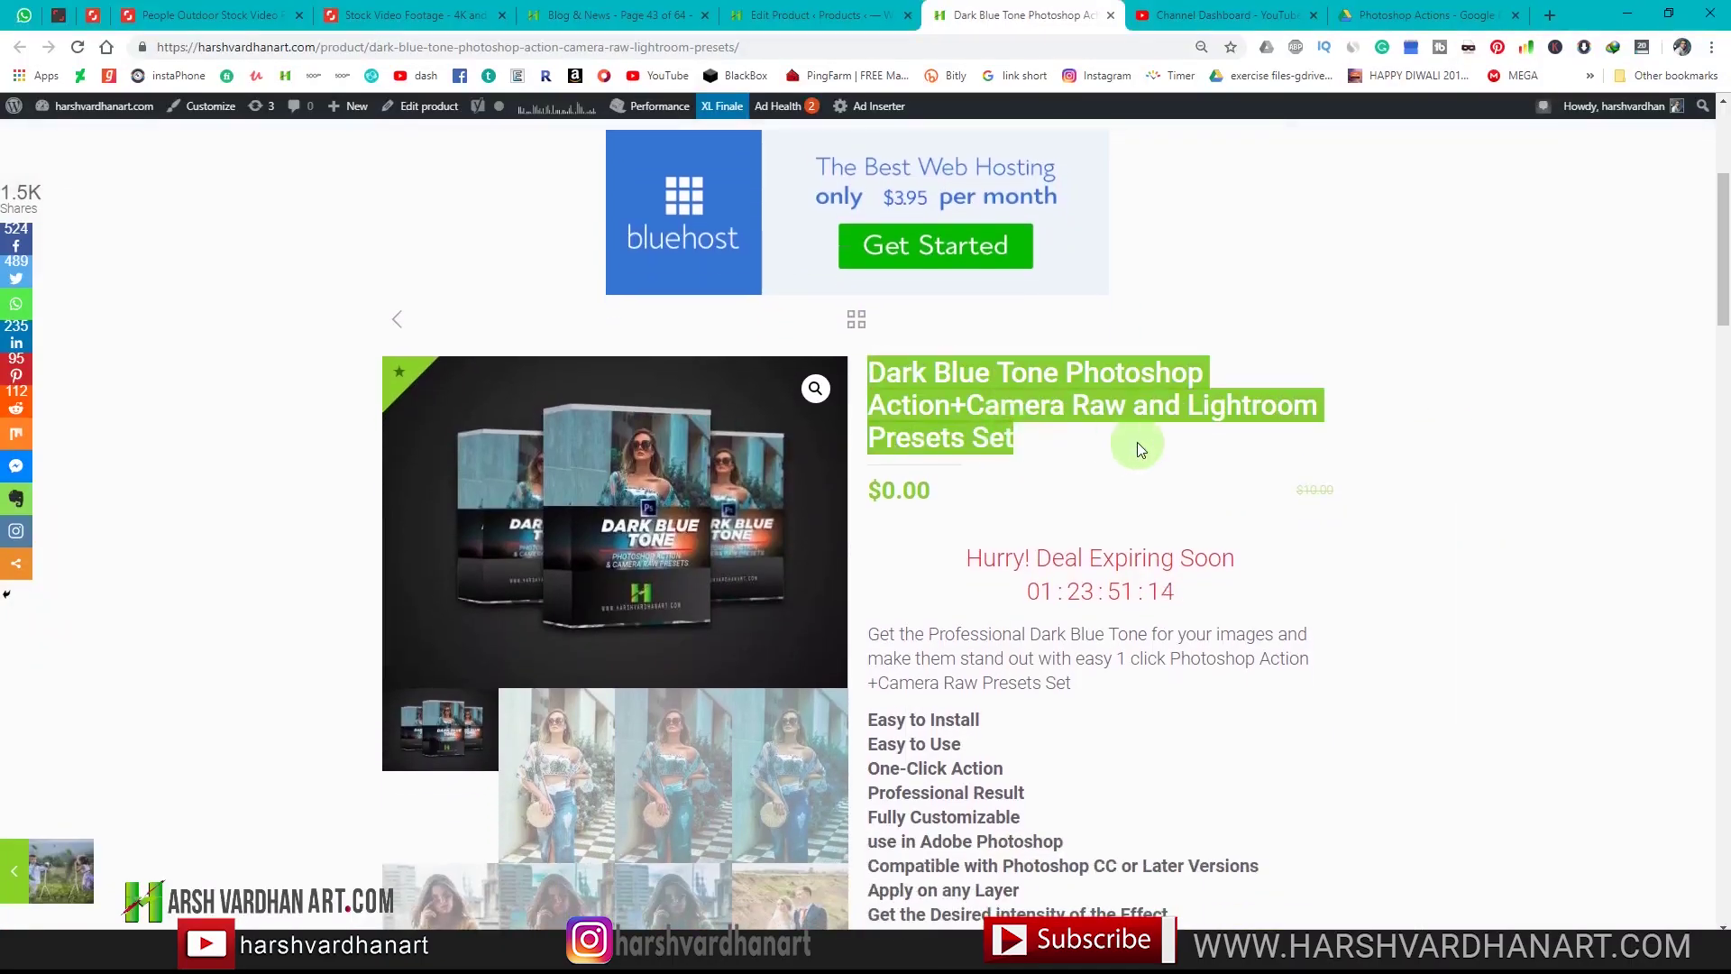
click(1484, 438)
scroll(1492, 441, down, 6)
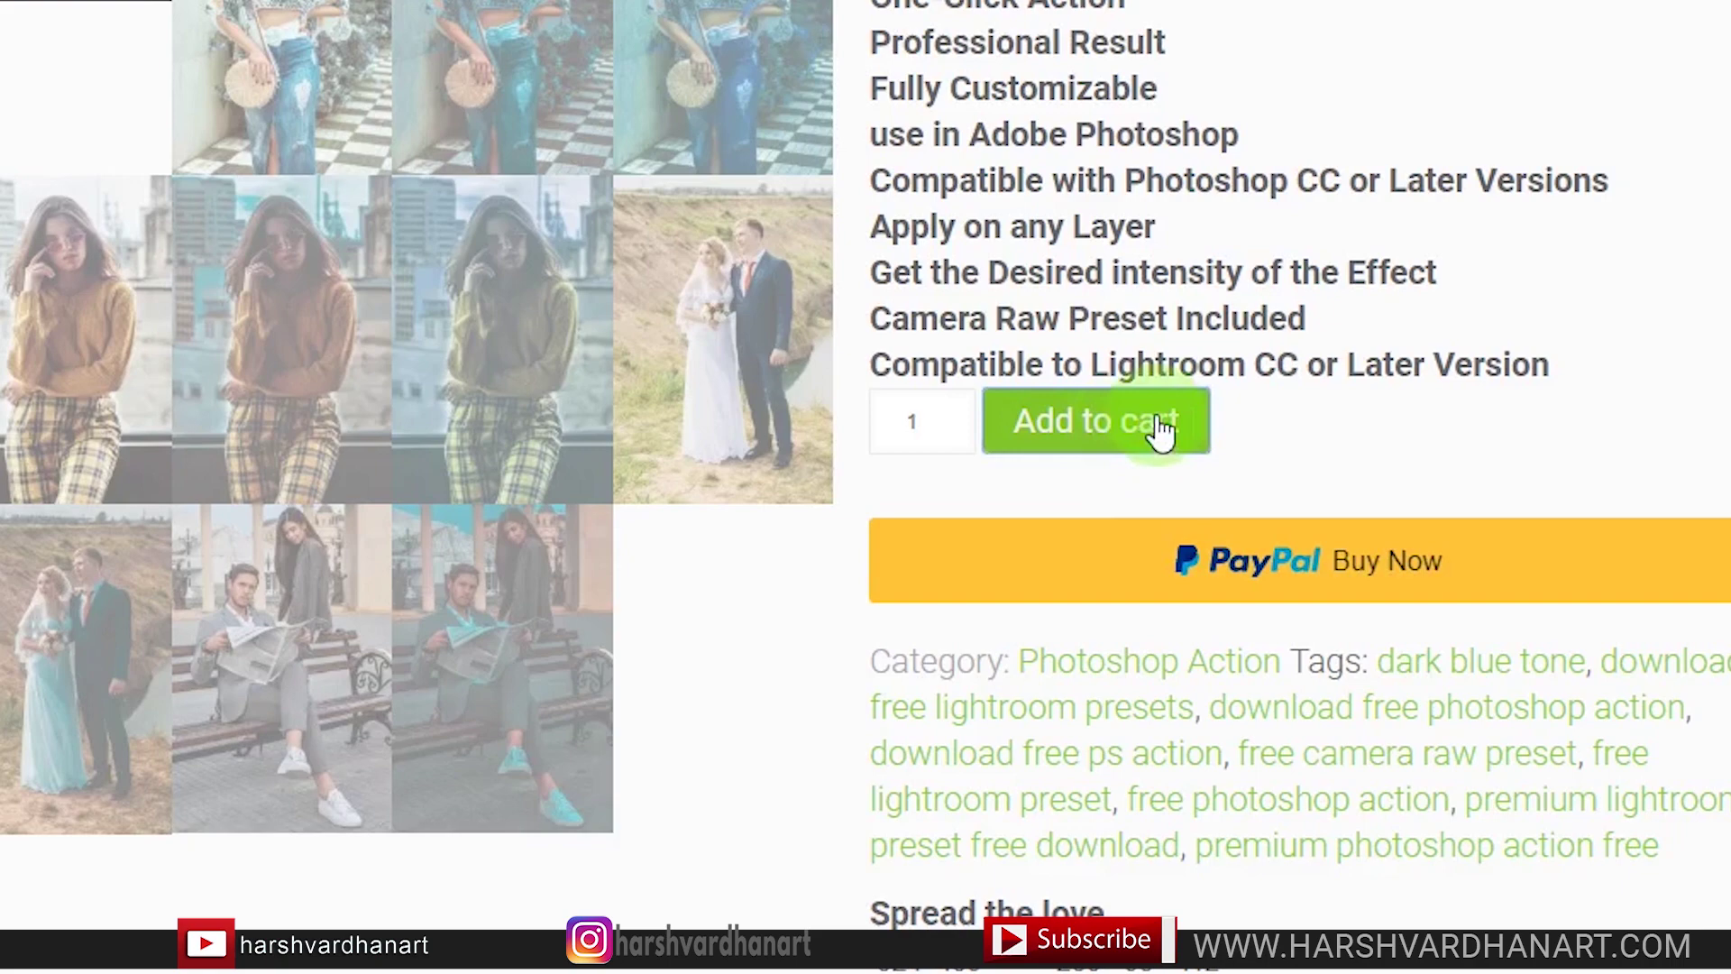
click(1163, 433)
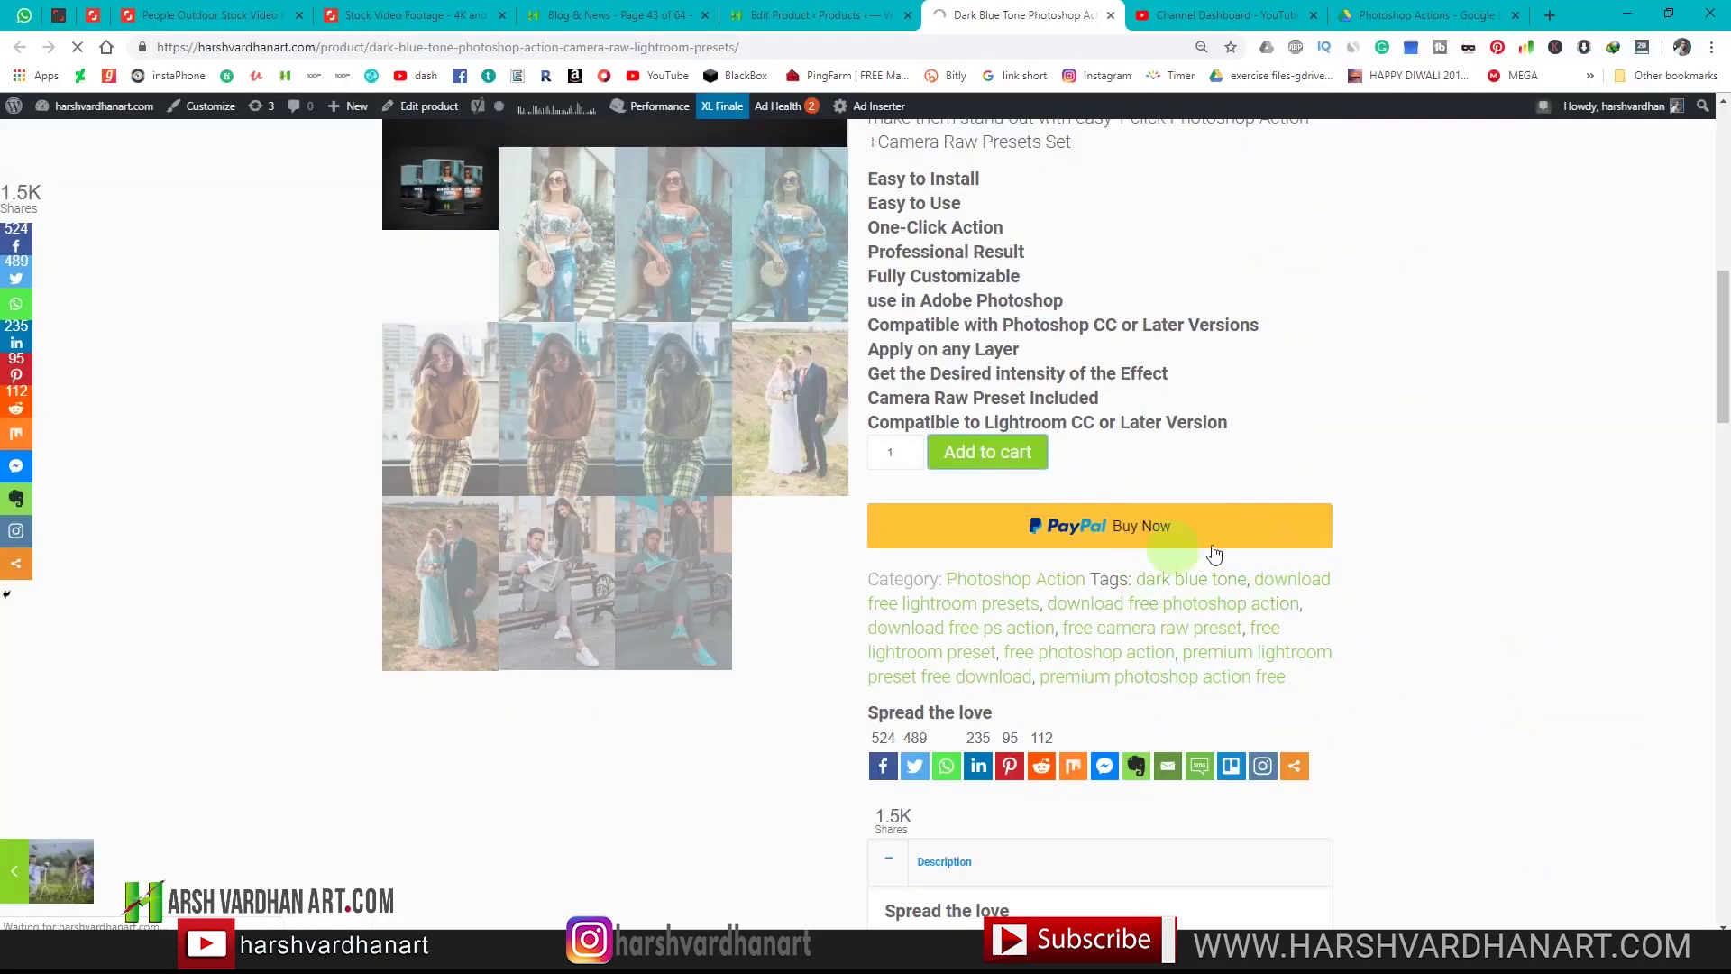
Proceed from the cart to checkout with the Dark Blue Tone set
scroll(901, 450, down, 3)
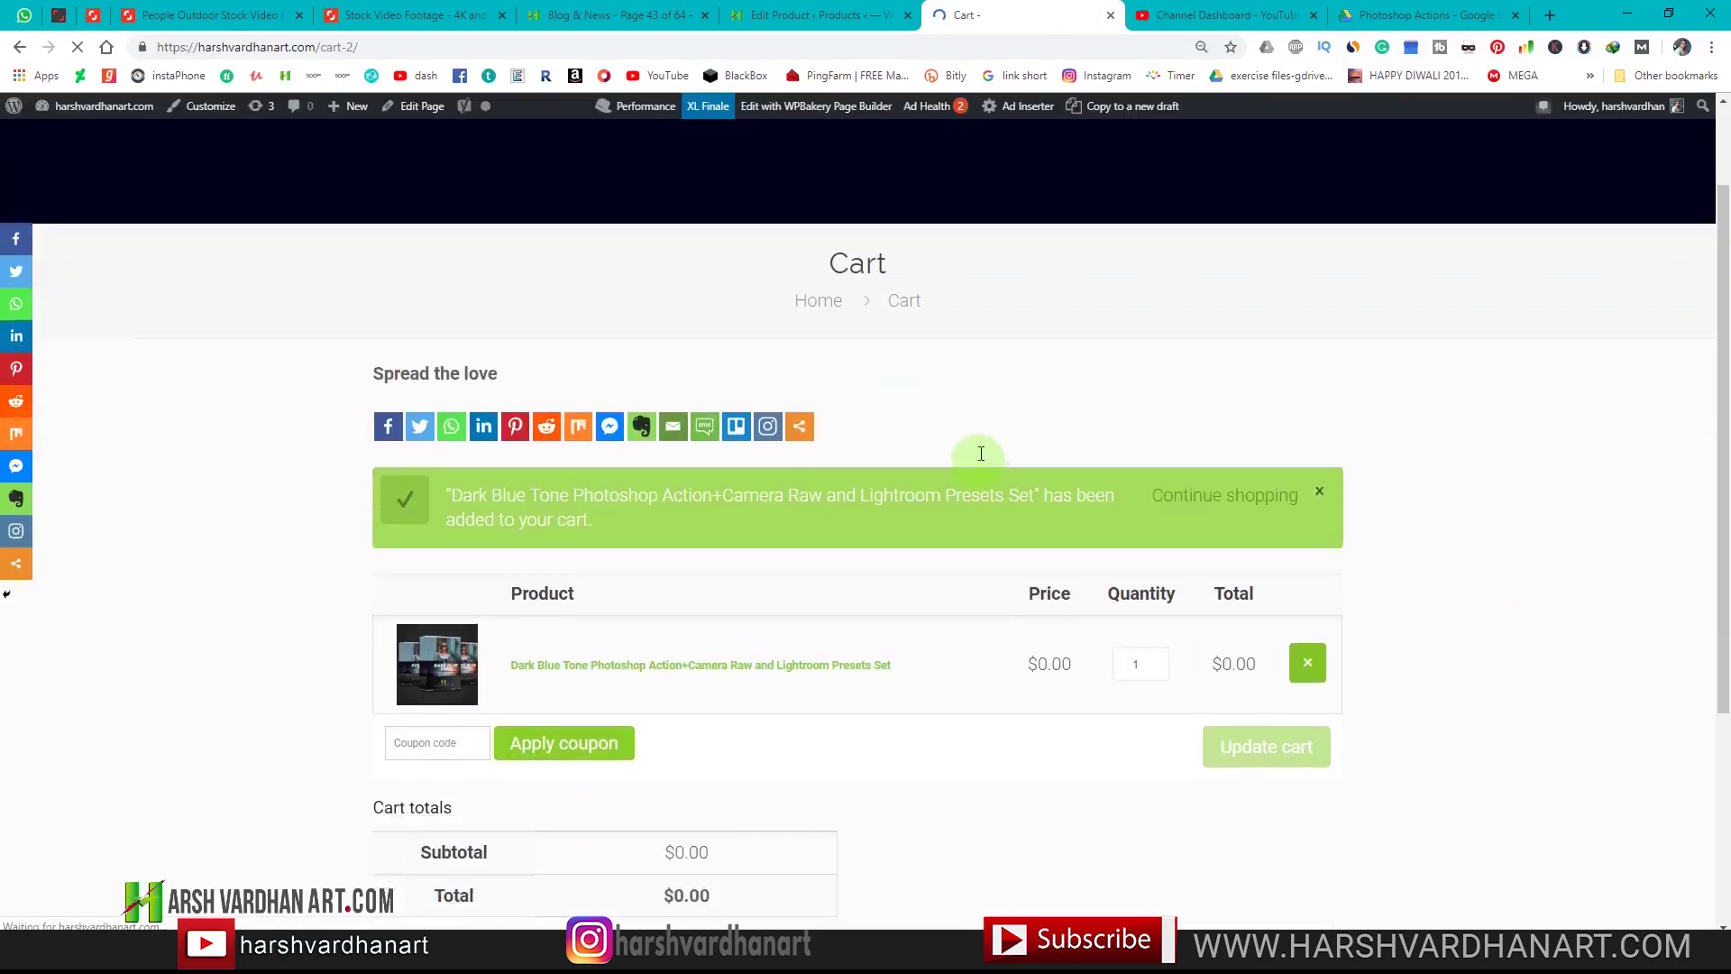
scroll(1152, 487, down, 2)
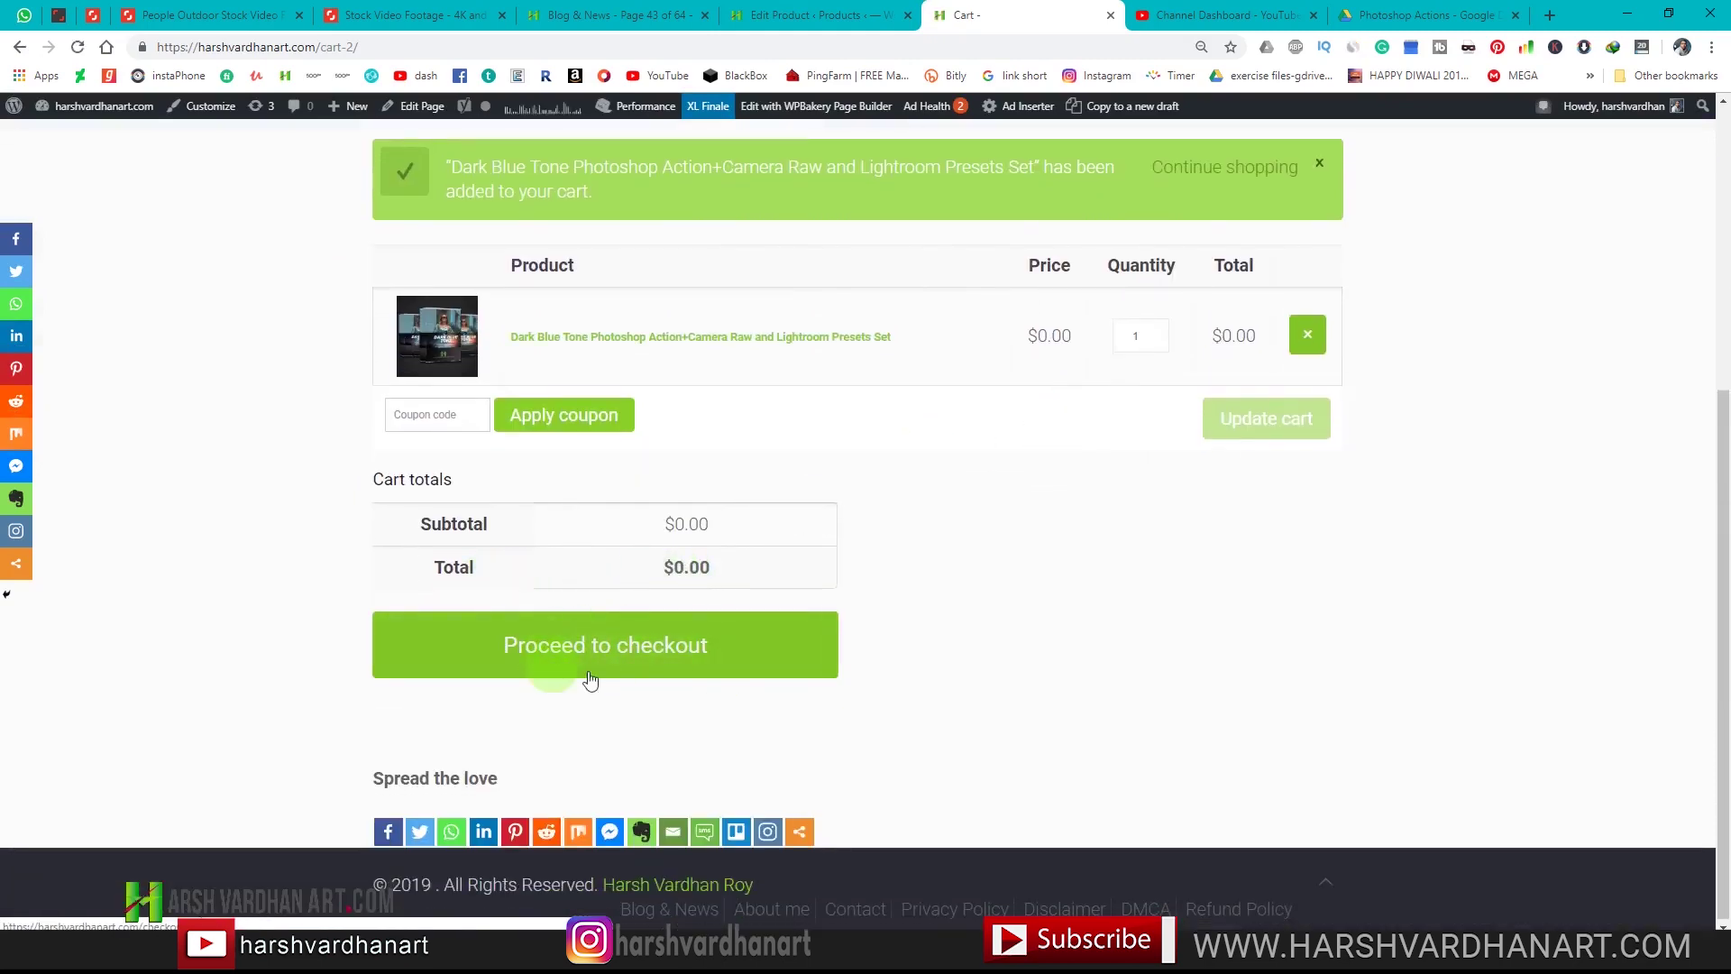
click(604, 651)
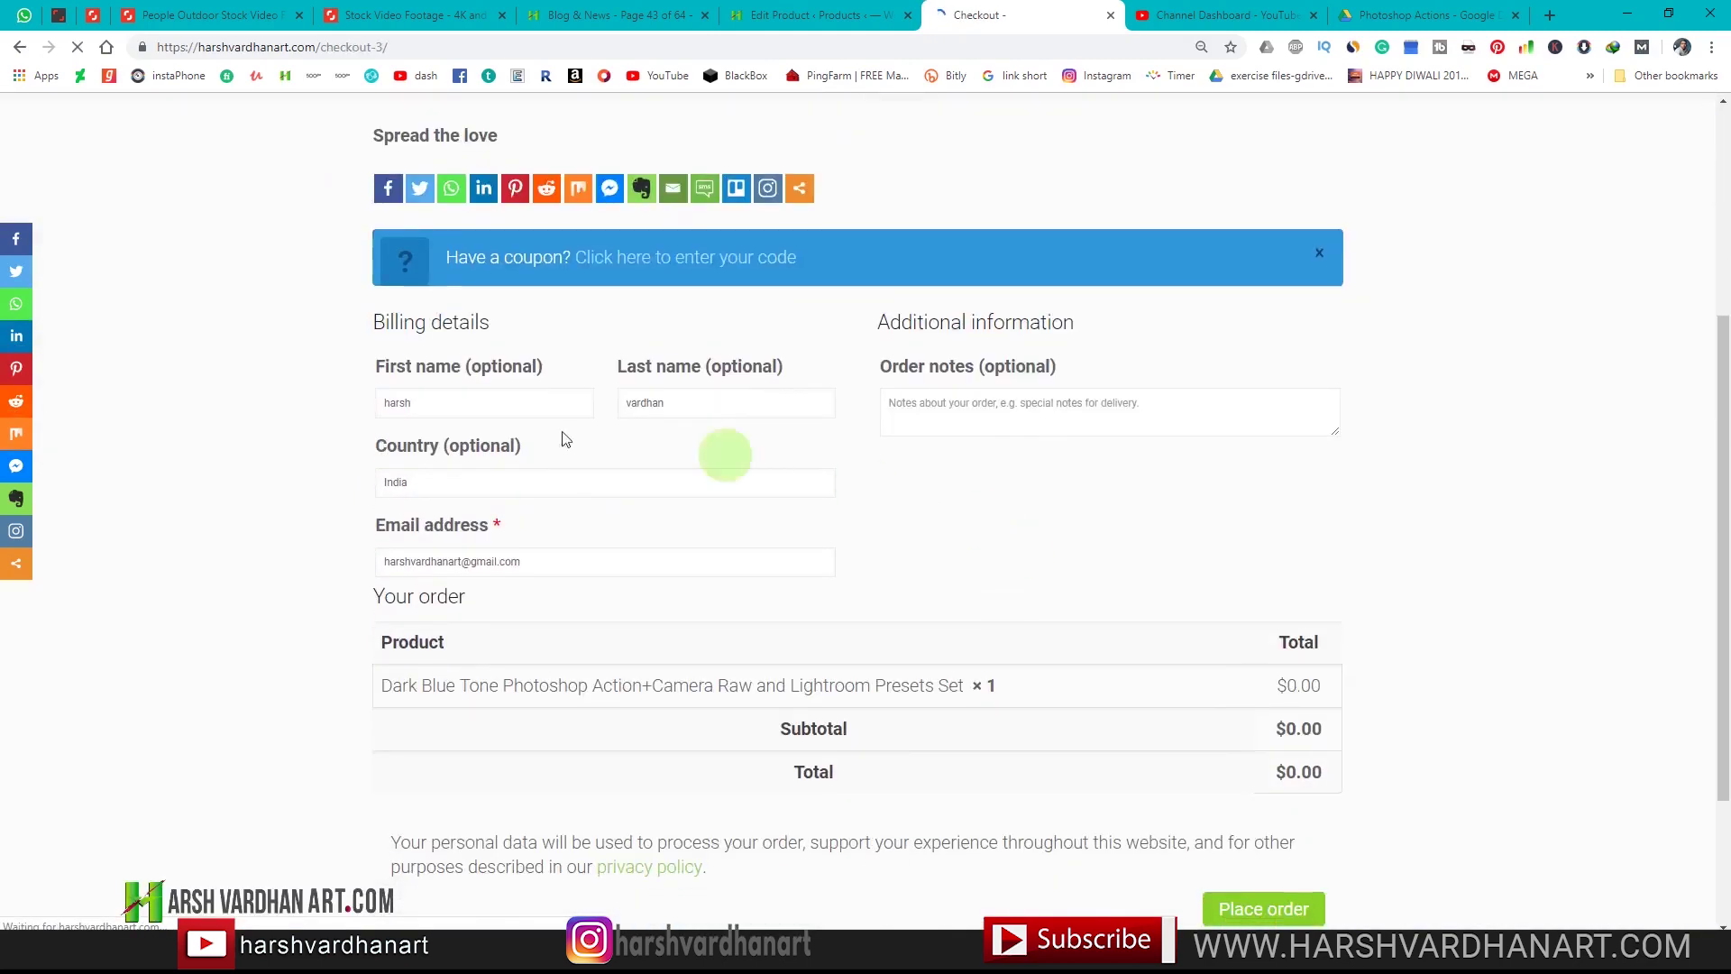
Review the billing name, country and email address fields at checkout and place the order
click(572, 402)
click(703, 403)
click(321, 476)
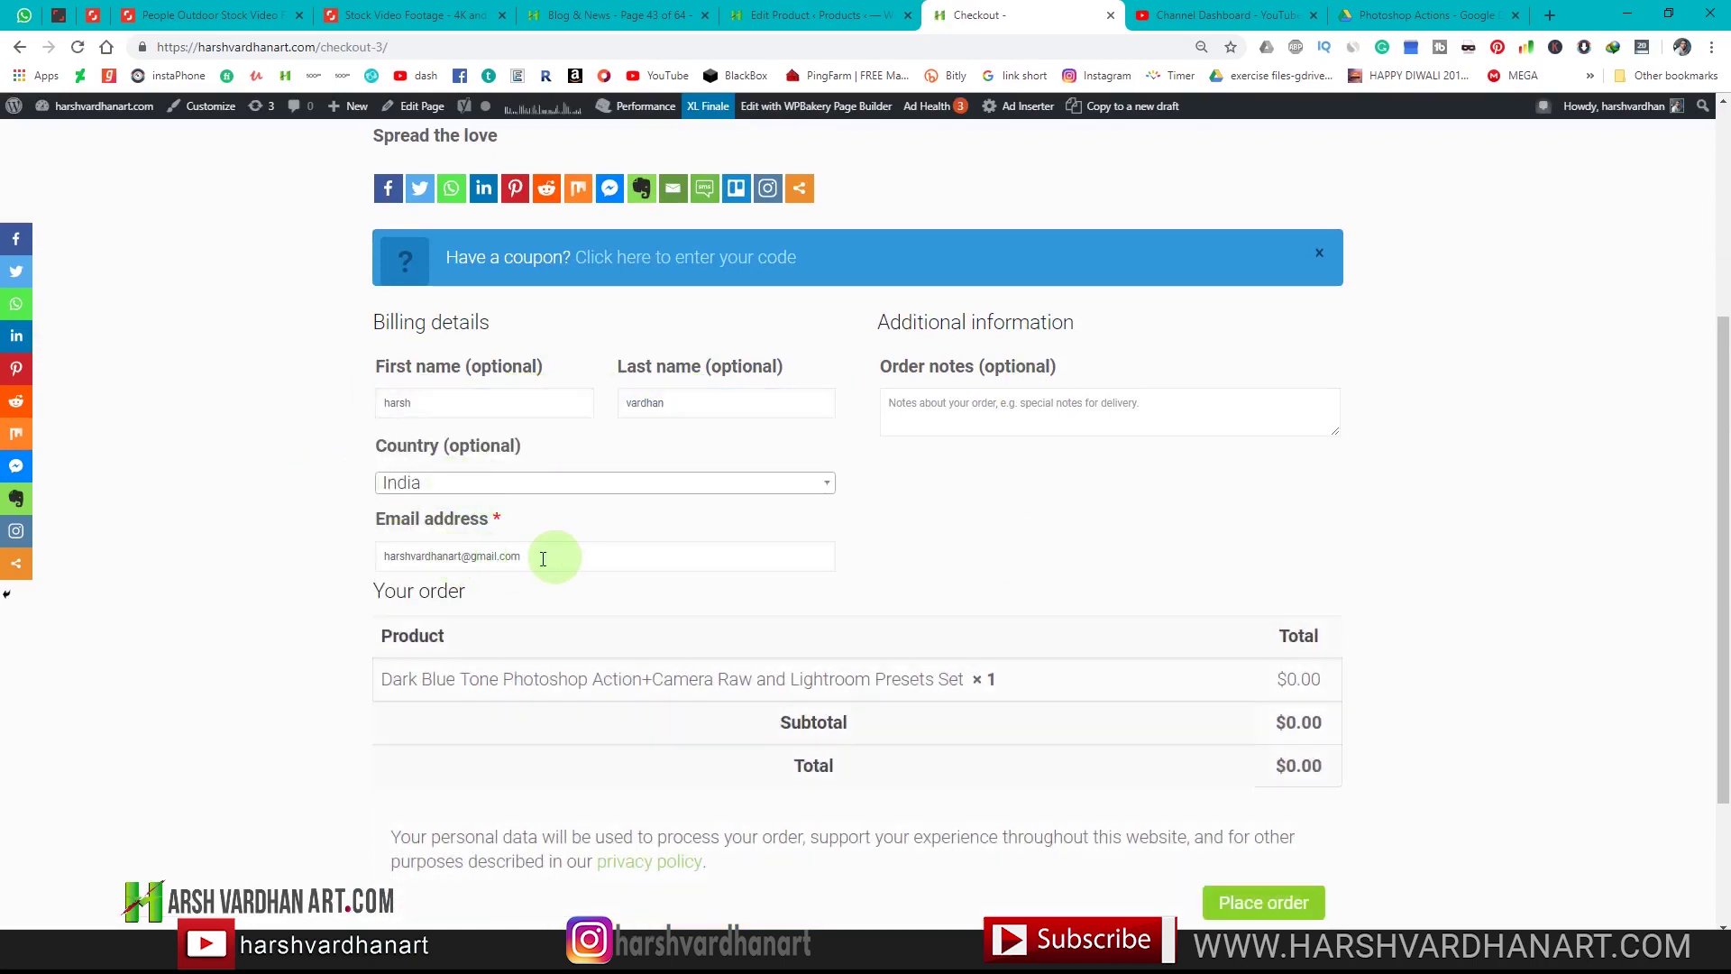
scroll(888, 458, down, 2)
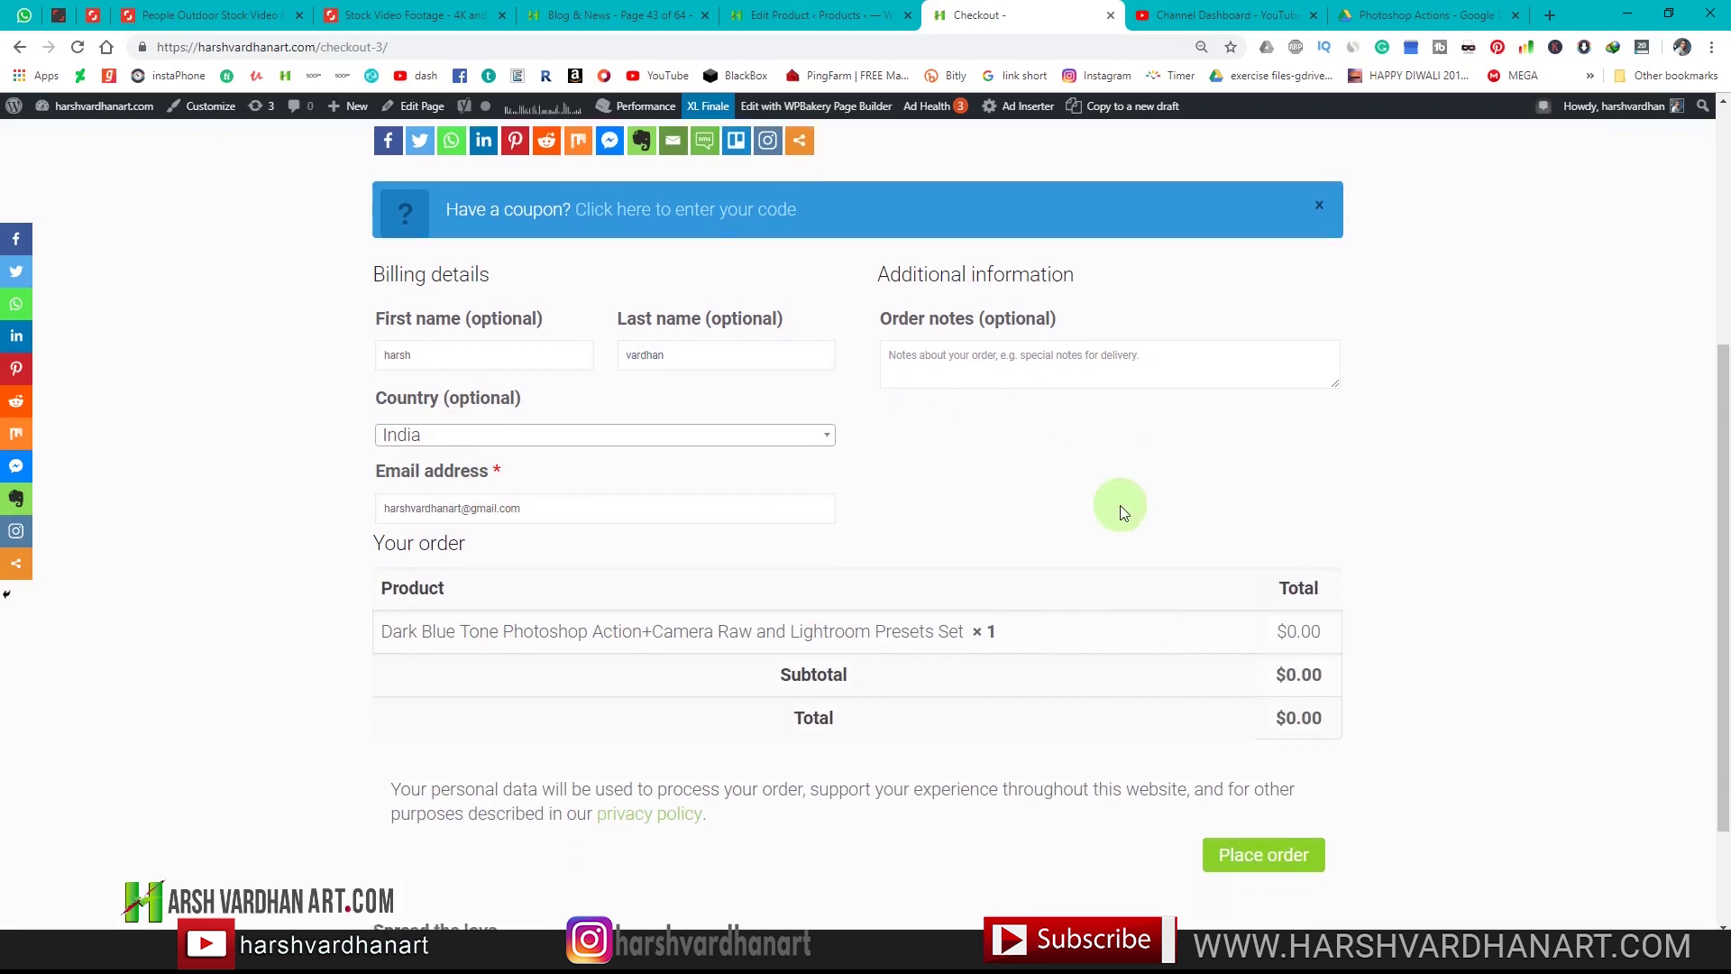
click(1248, 734)
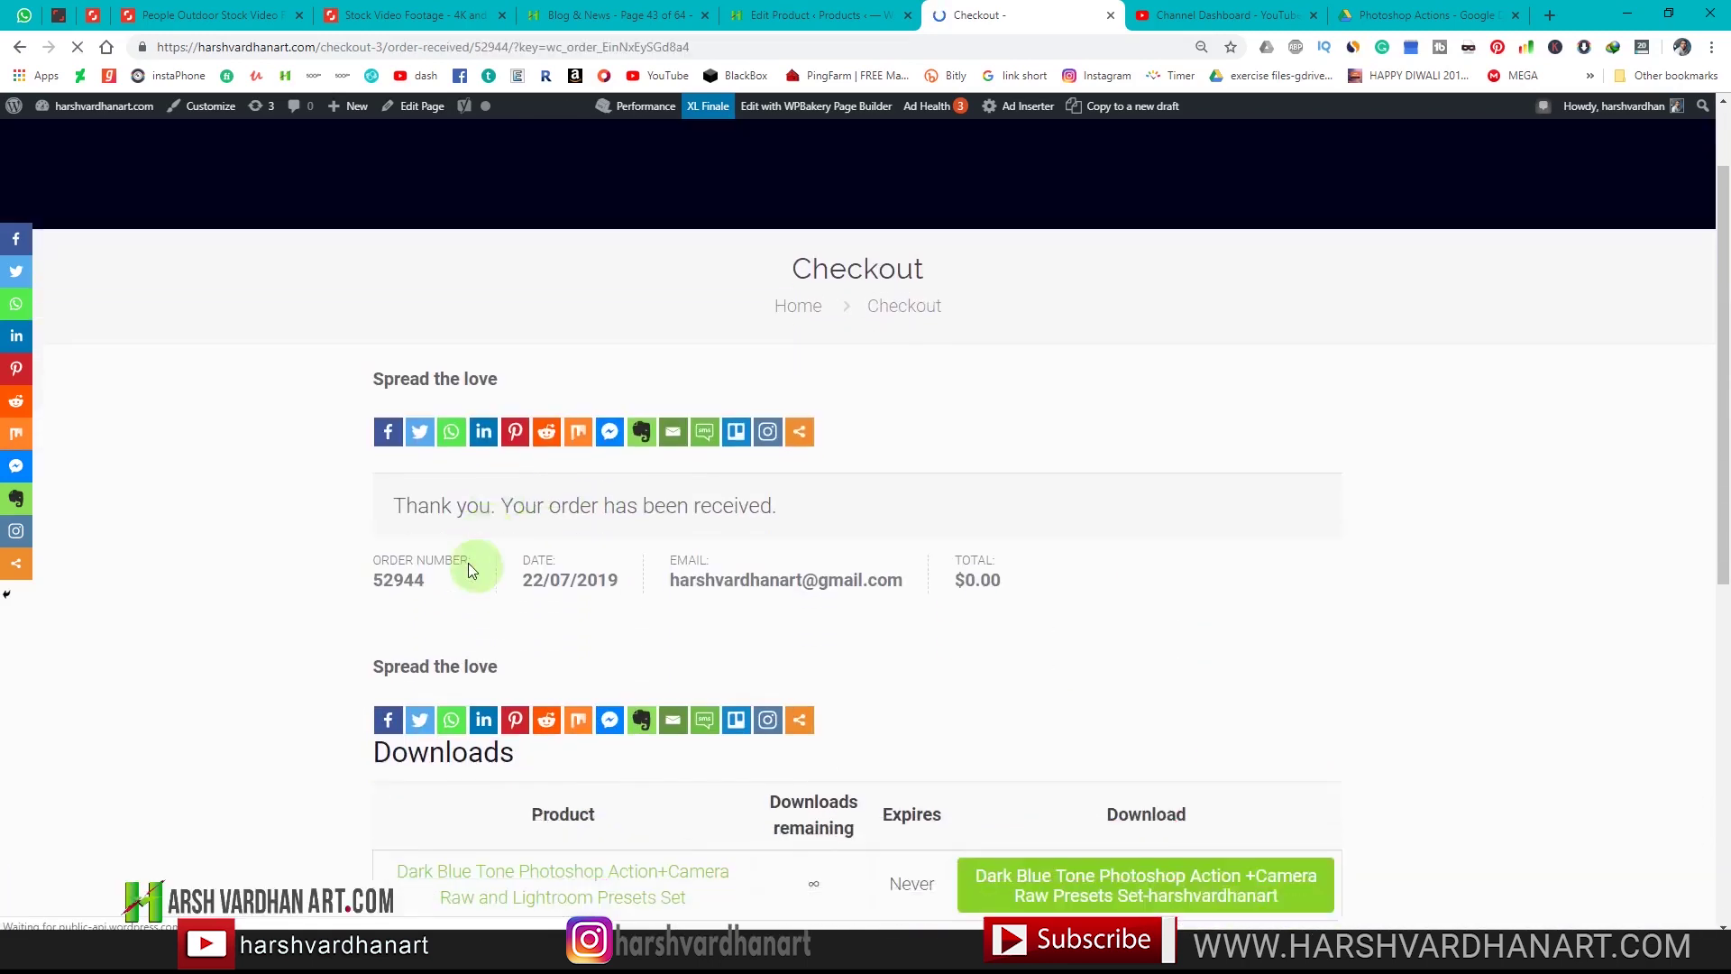
Open the download link for the Dark Blue Tone set in the order confirmation's Downloads section
drag(395, 443, 789, 451)
click(987, 550)
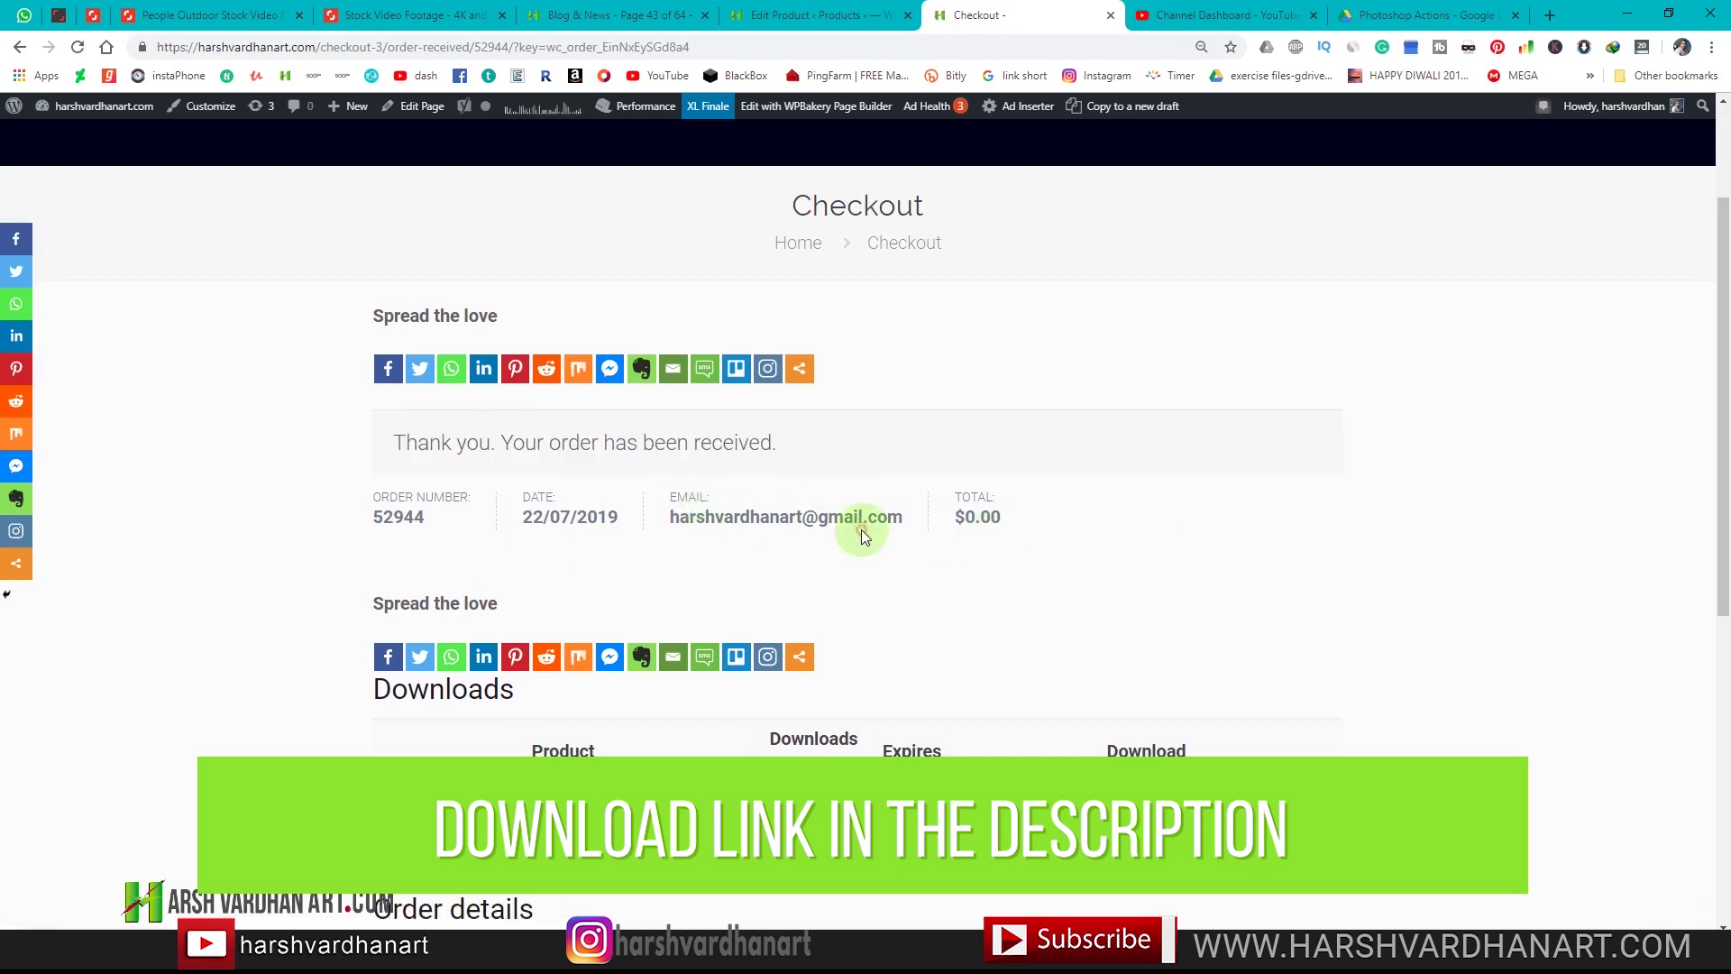
scroll(959, 561, down, 4)
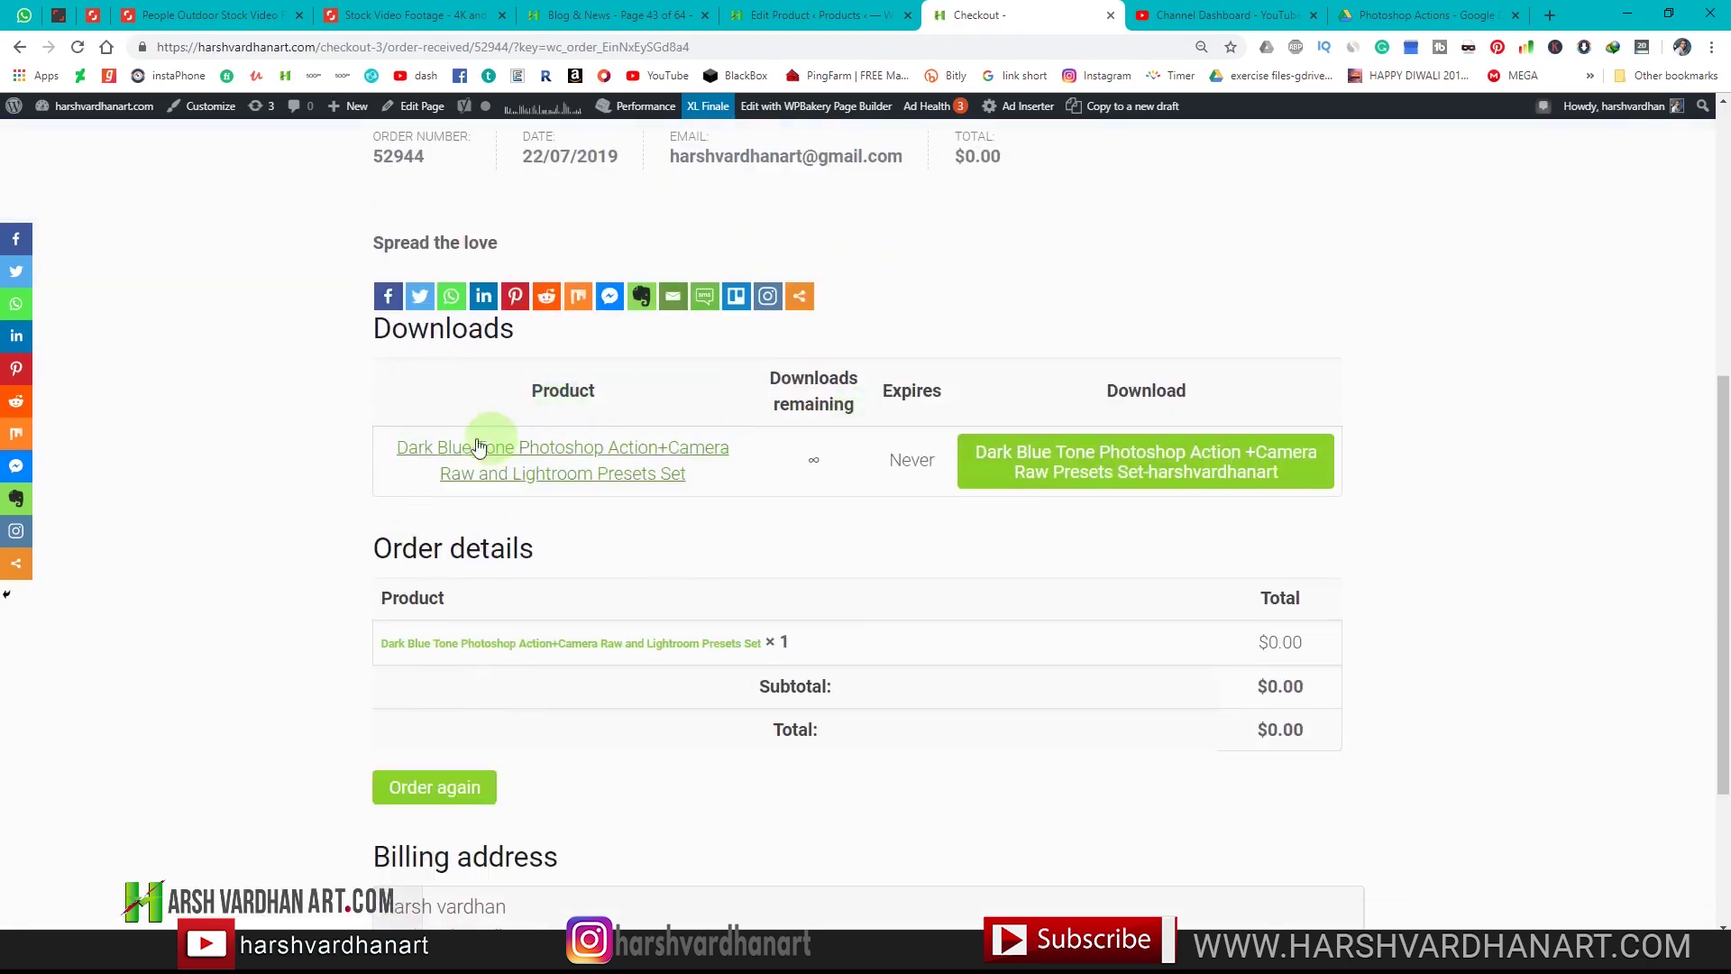
drag(386, 328, 538, 340)
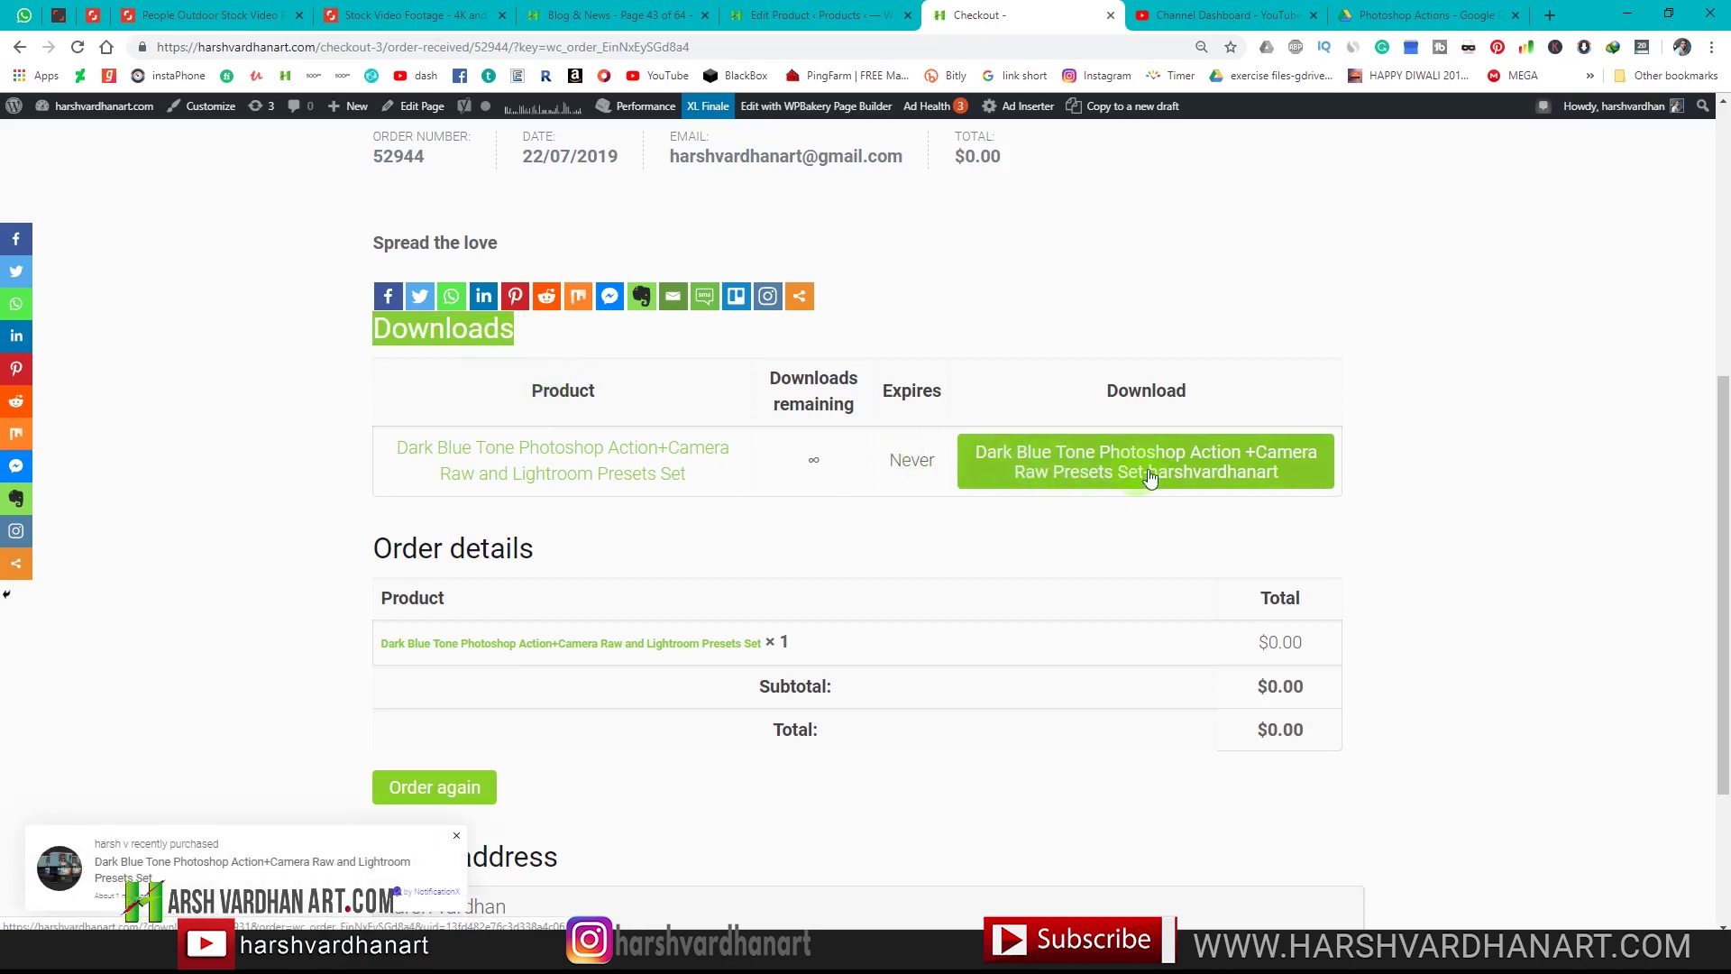
click(1151, 476)
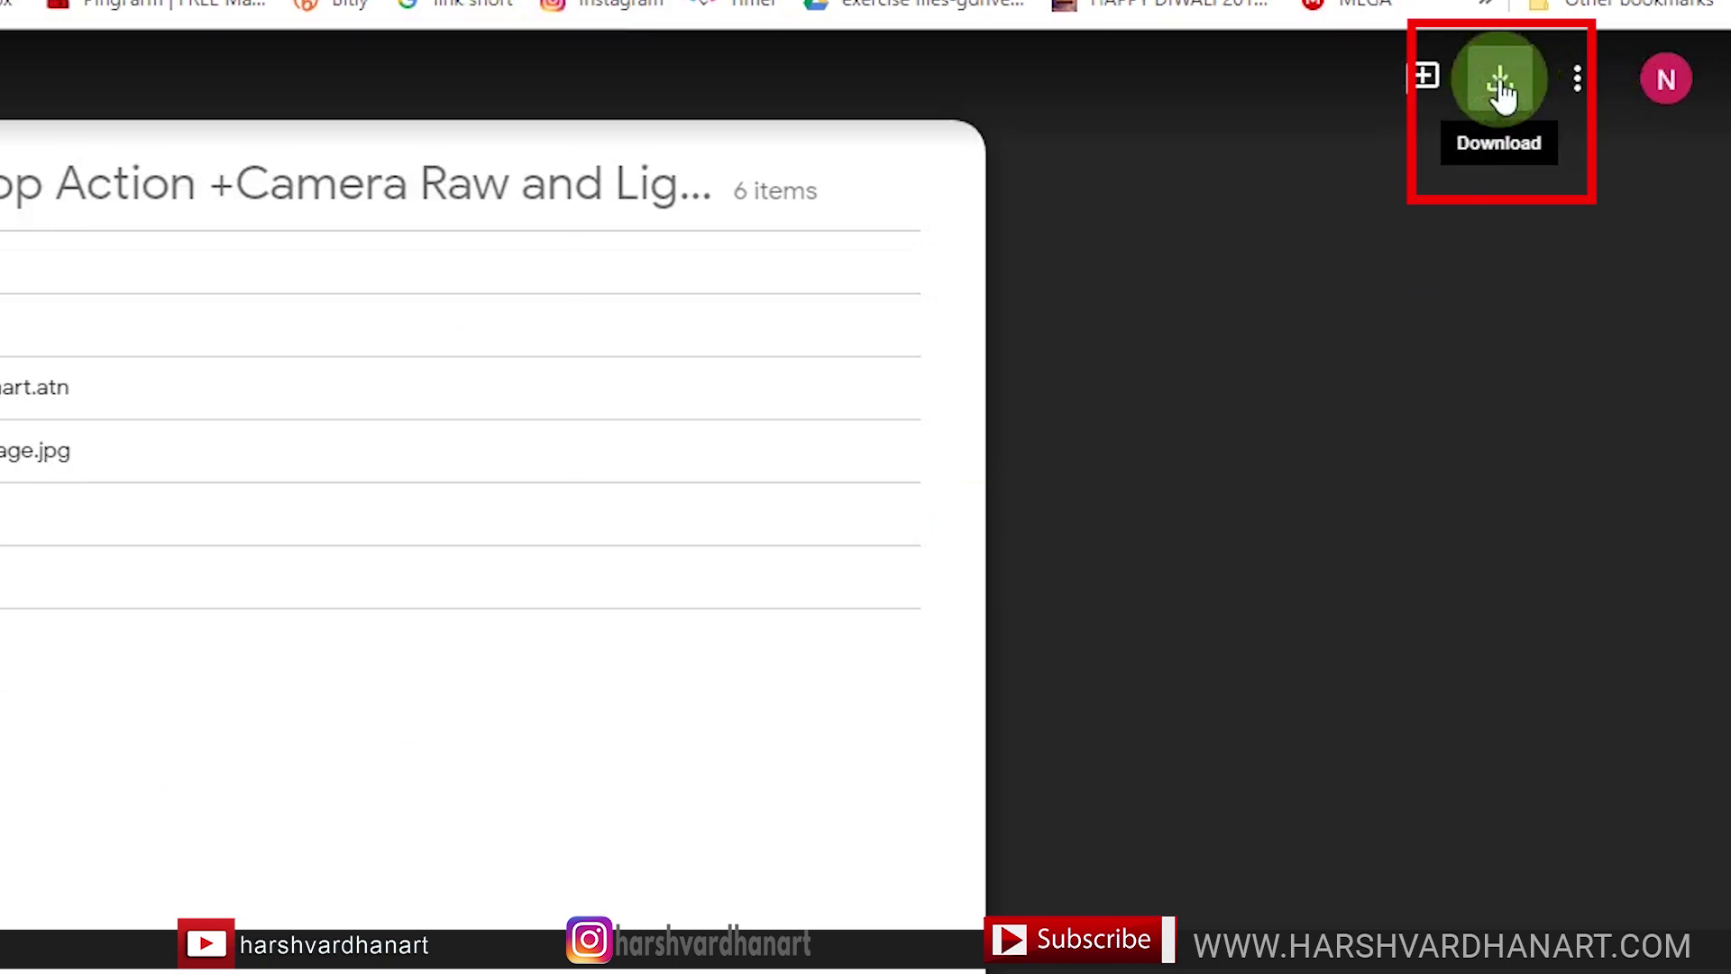
Download the shared Google Drive folder as a ZIP archive and save it to the Desktop
click(1499, 90)
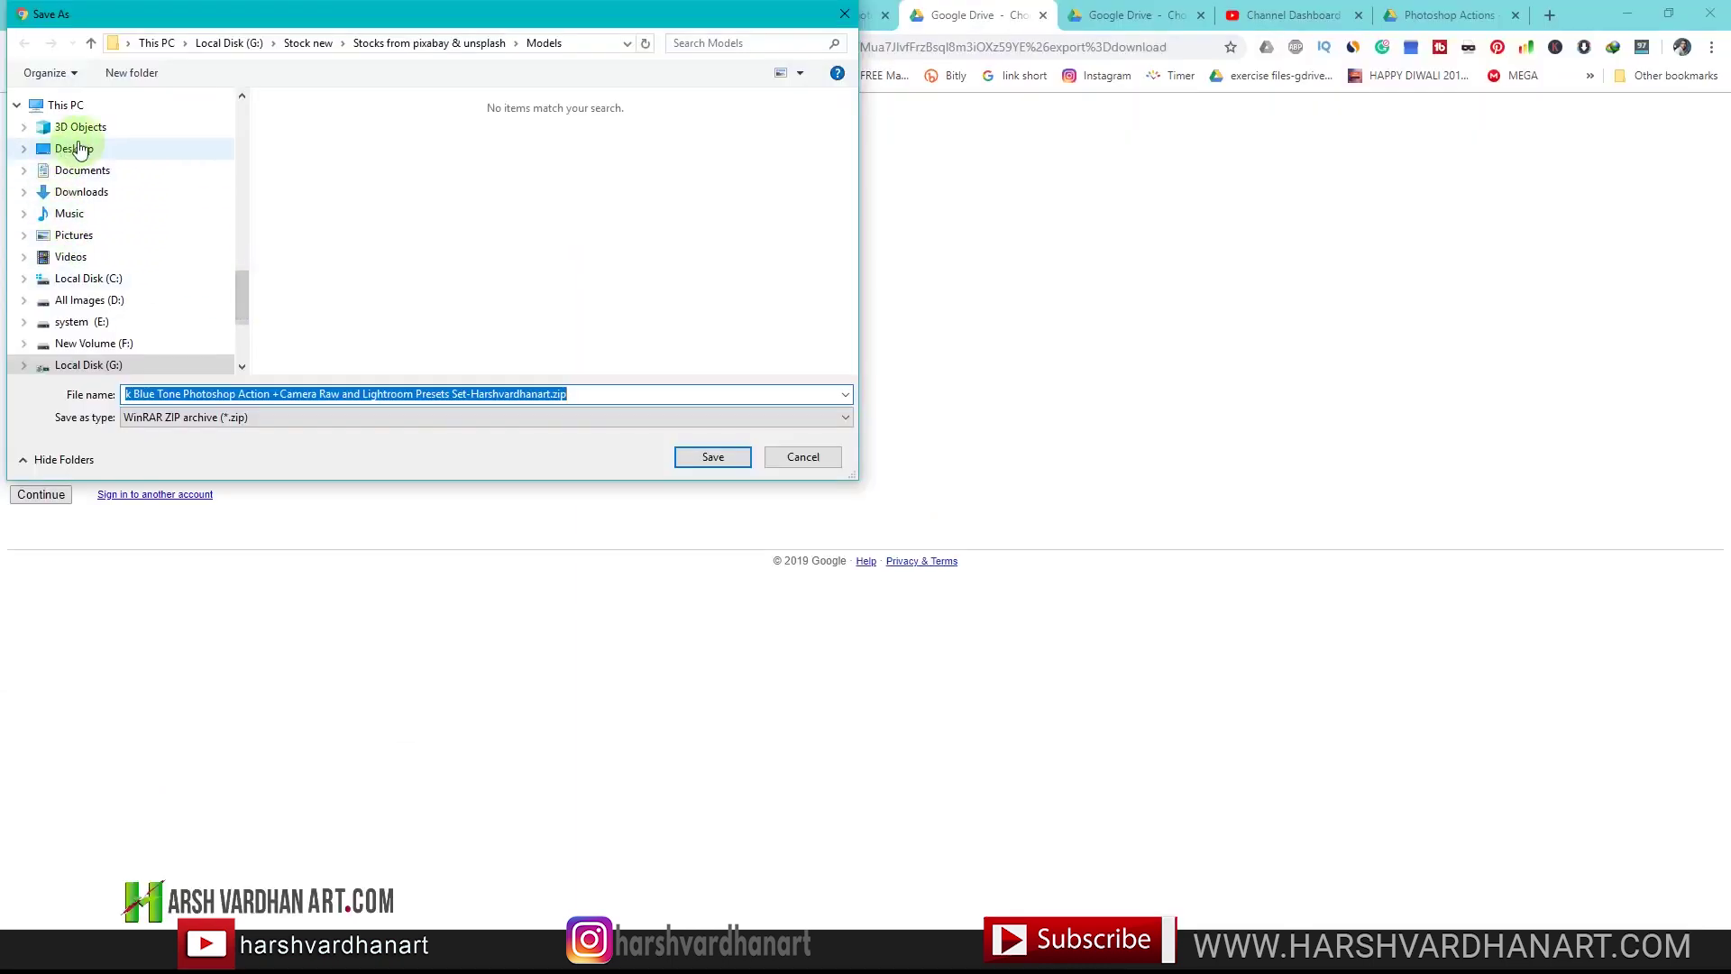
click(74, 148)
click(710, 463)
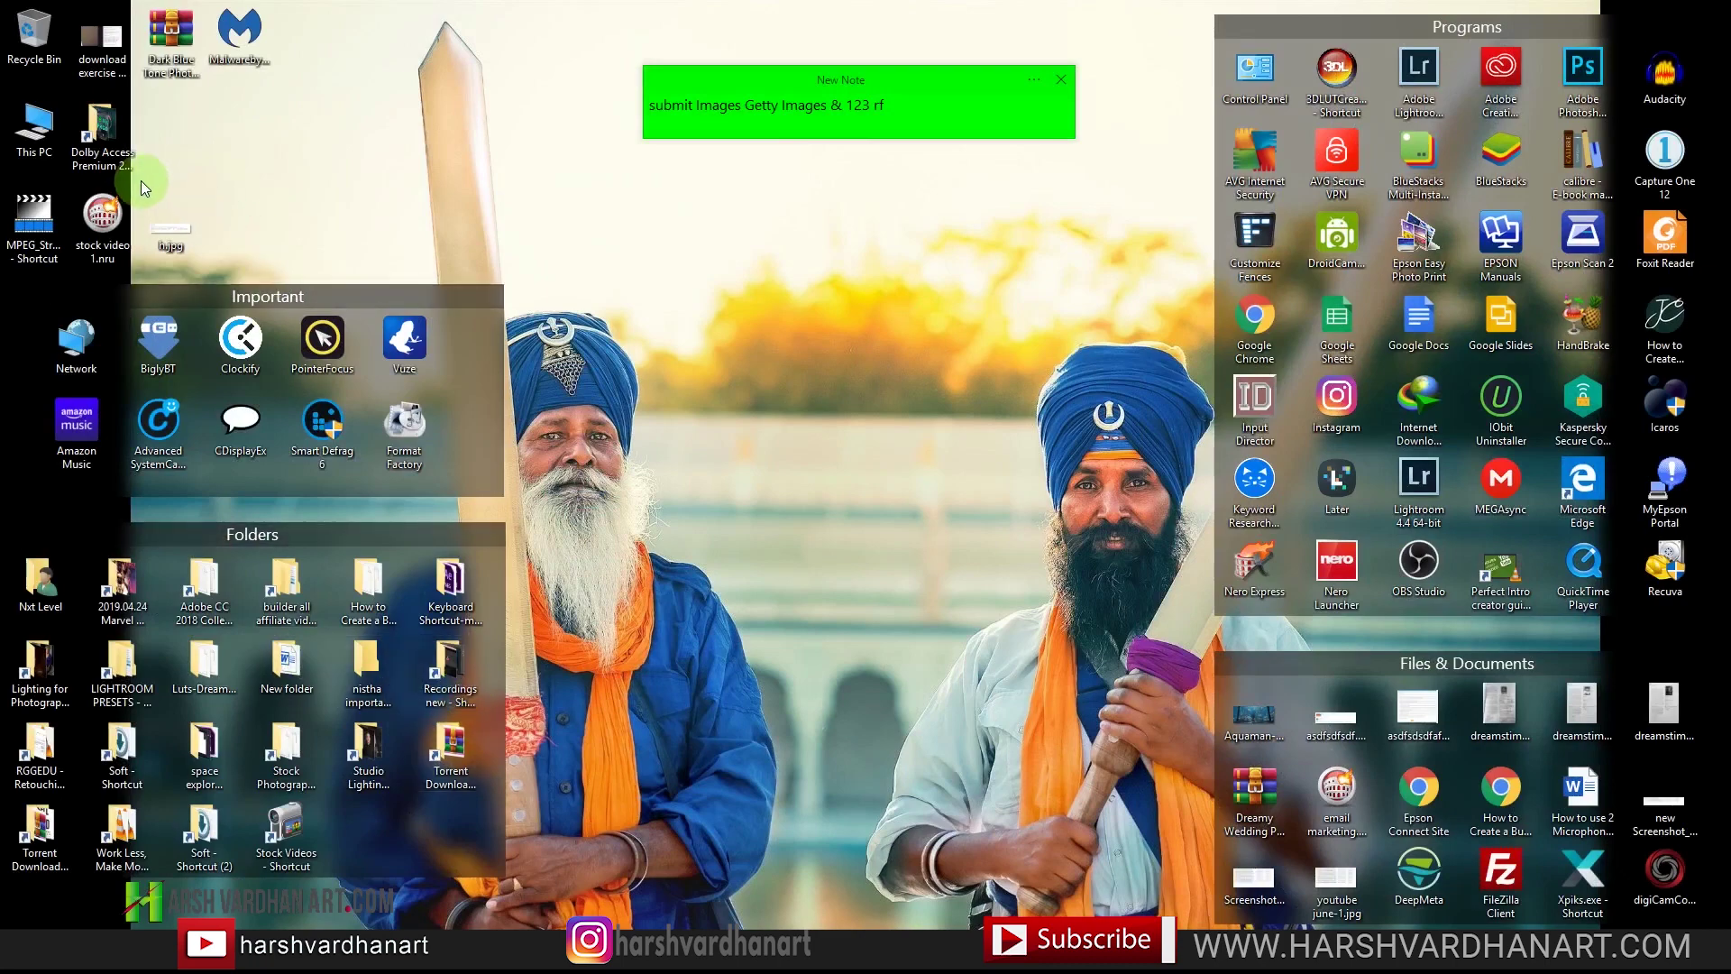
Place the downloaded Dark Blue Tone ZIP in the open middle area of the desktop and extract all its files with WinRAR
drag(172, 54, 857, 317)
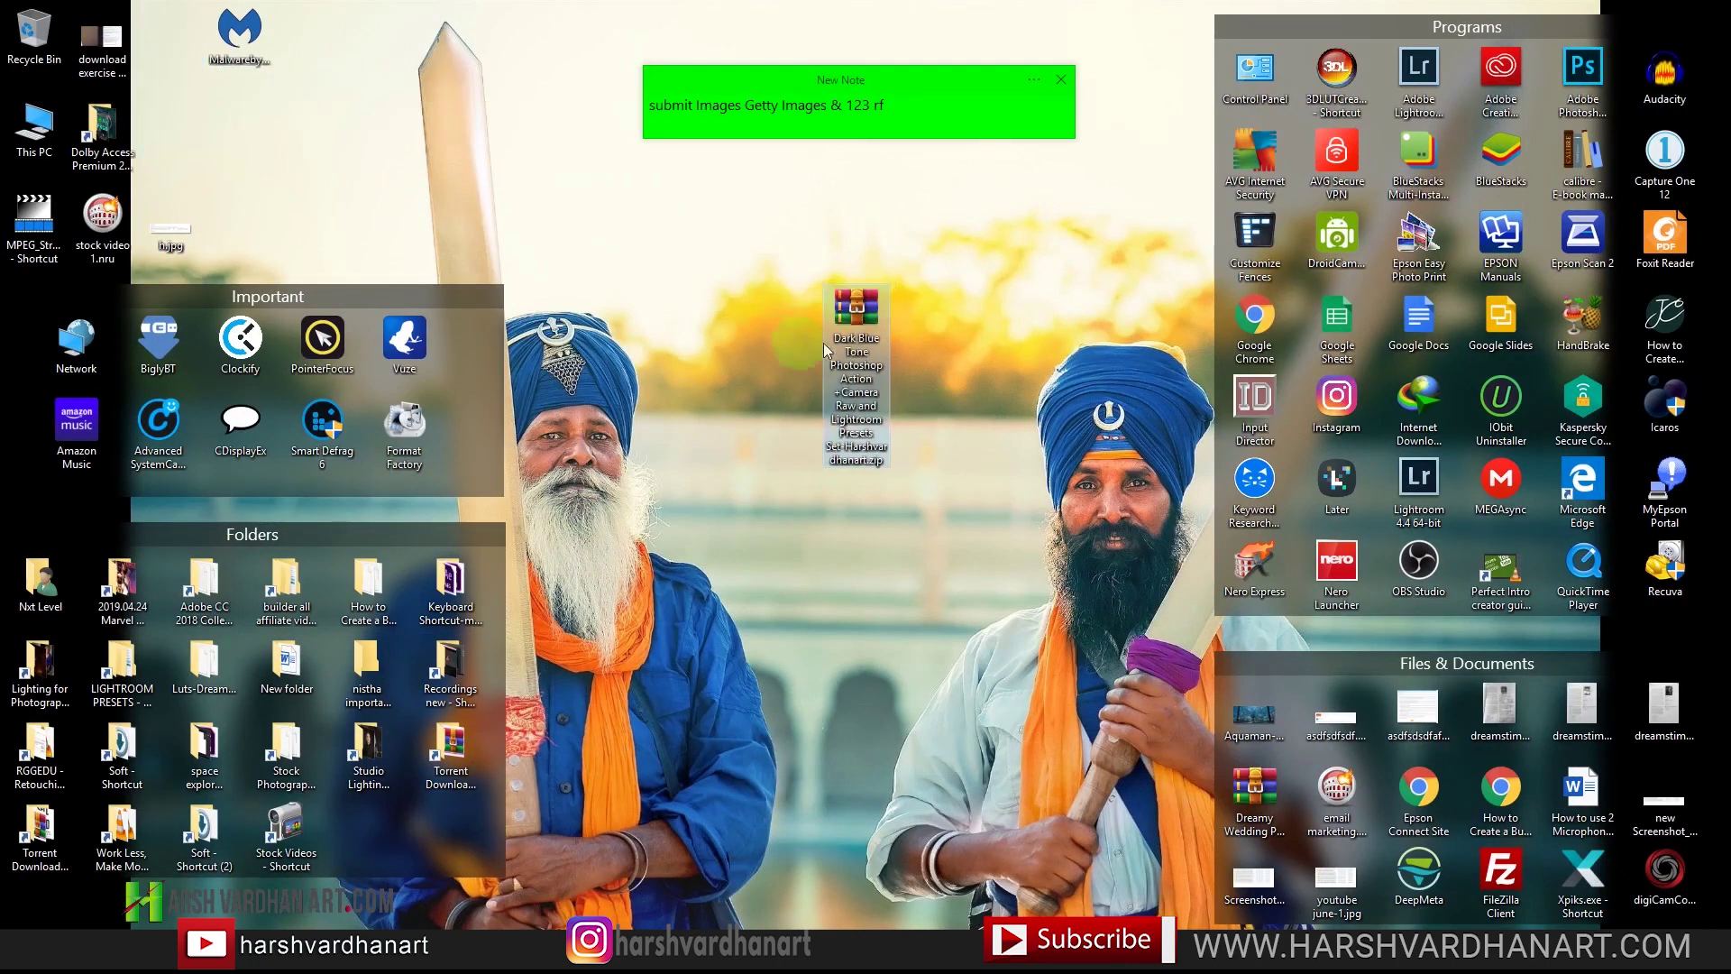
double_click(856, 316)
click(362, 262)
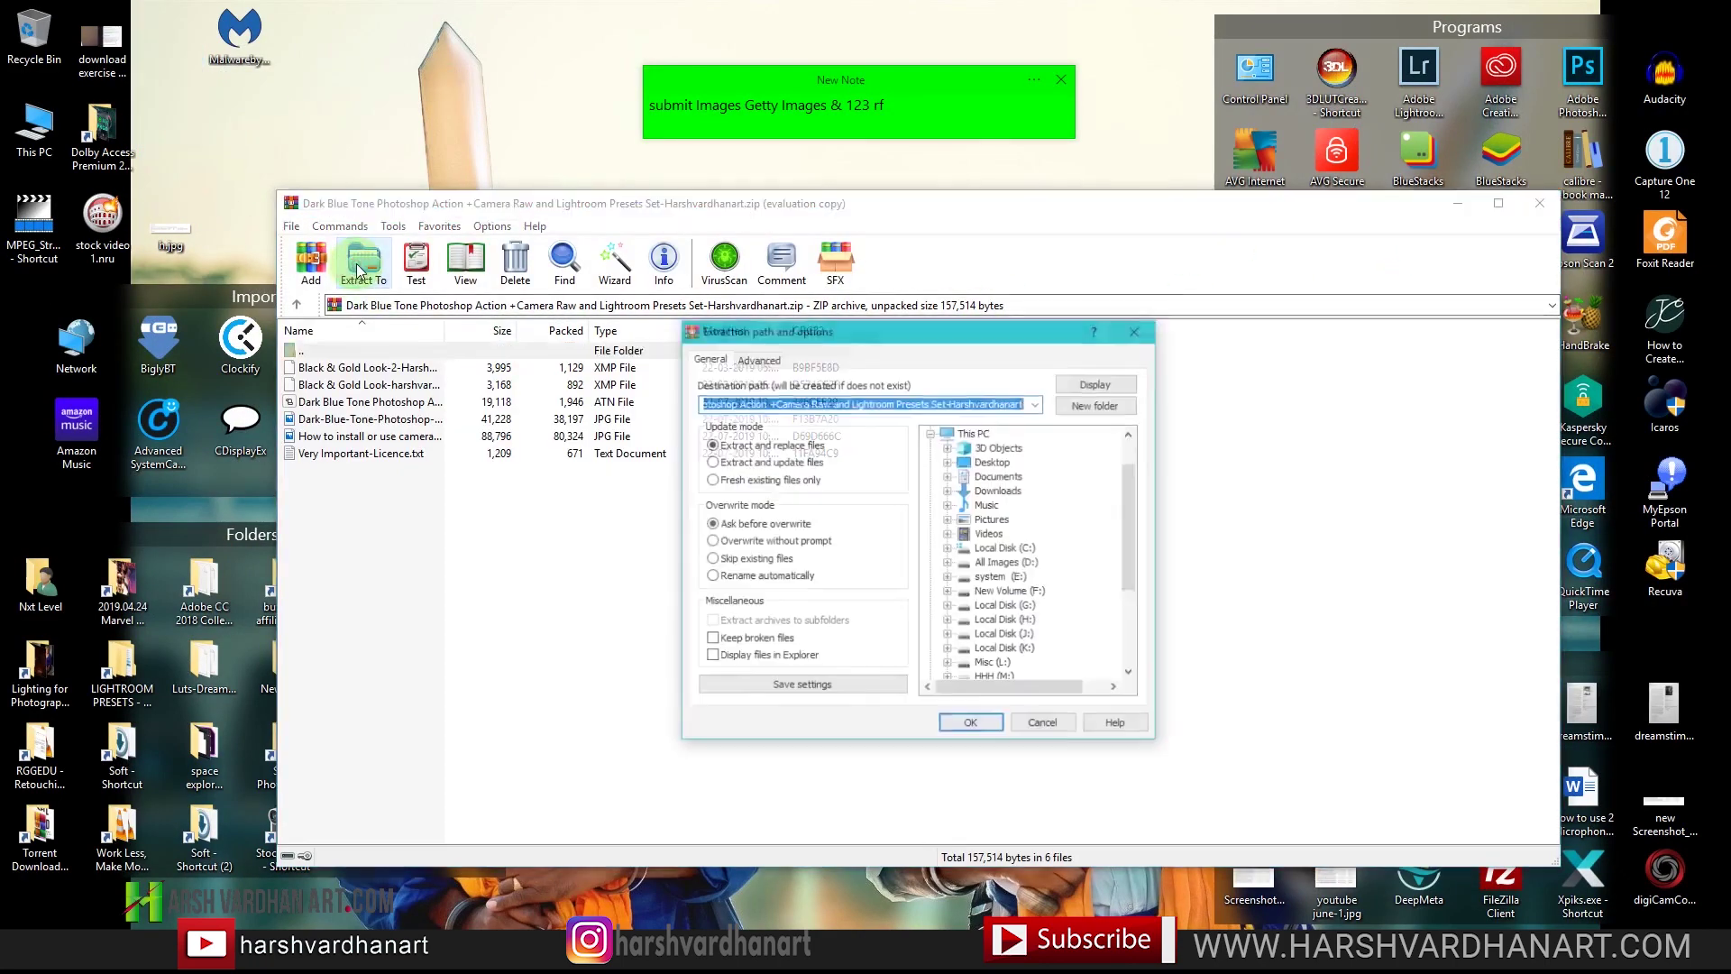
click(989, 729)
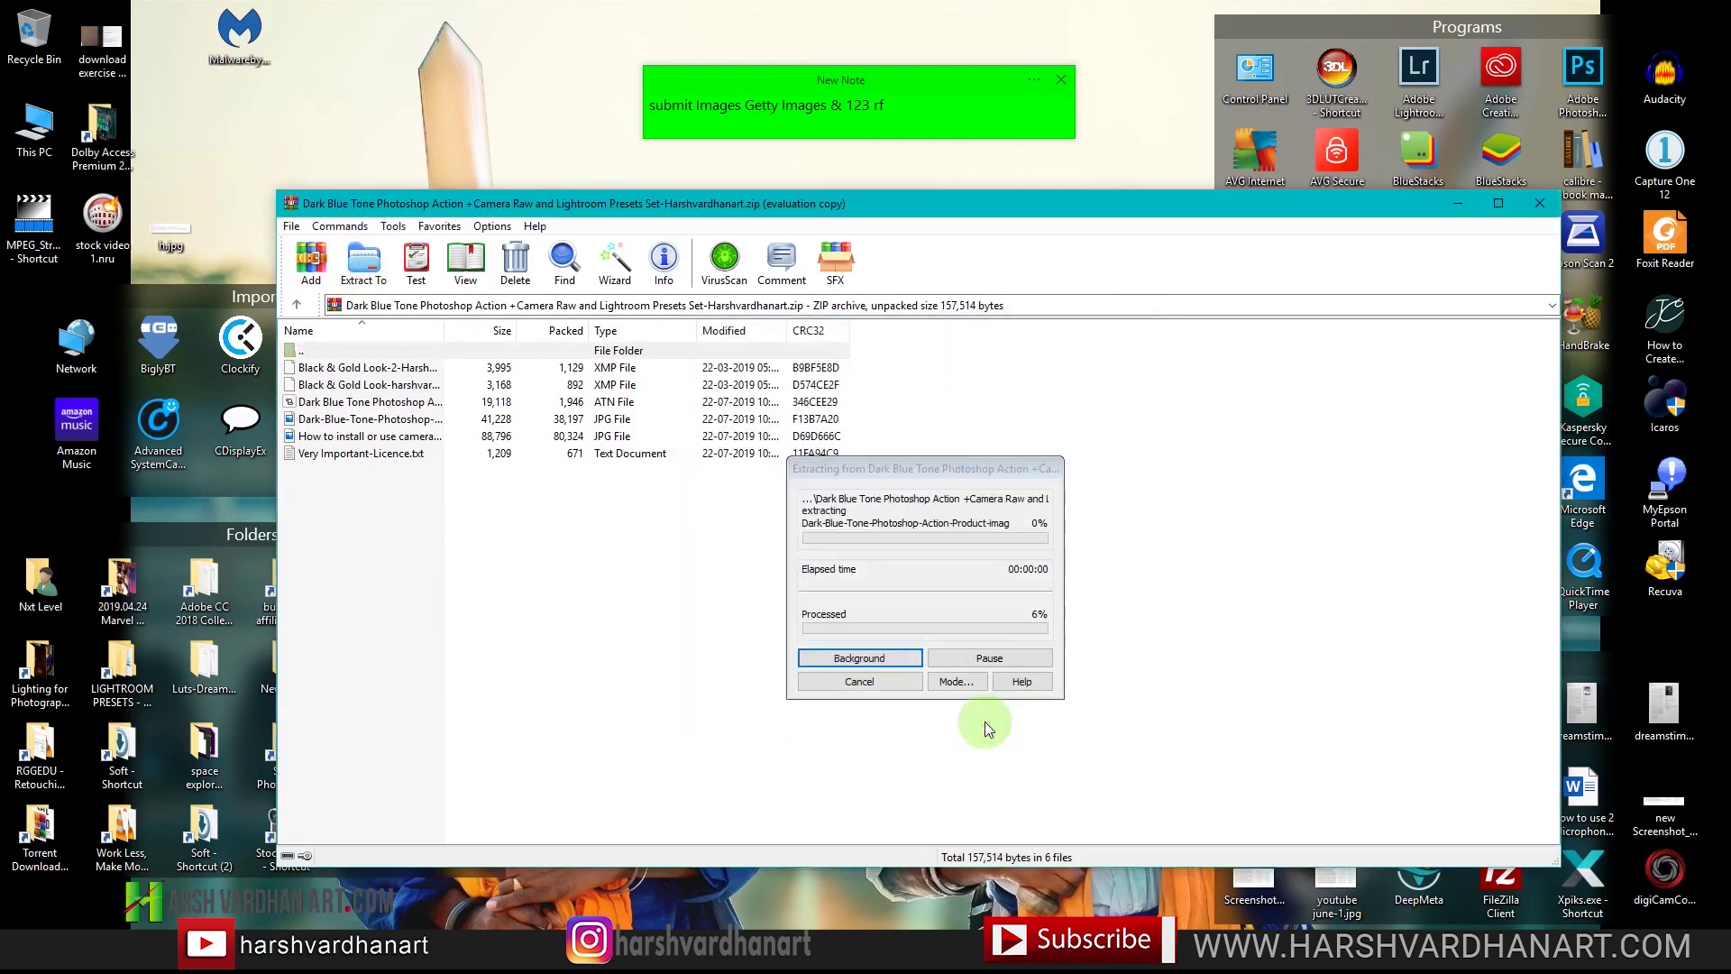
key(Escape)
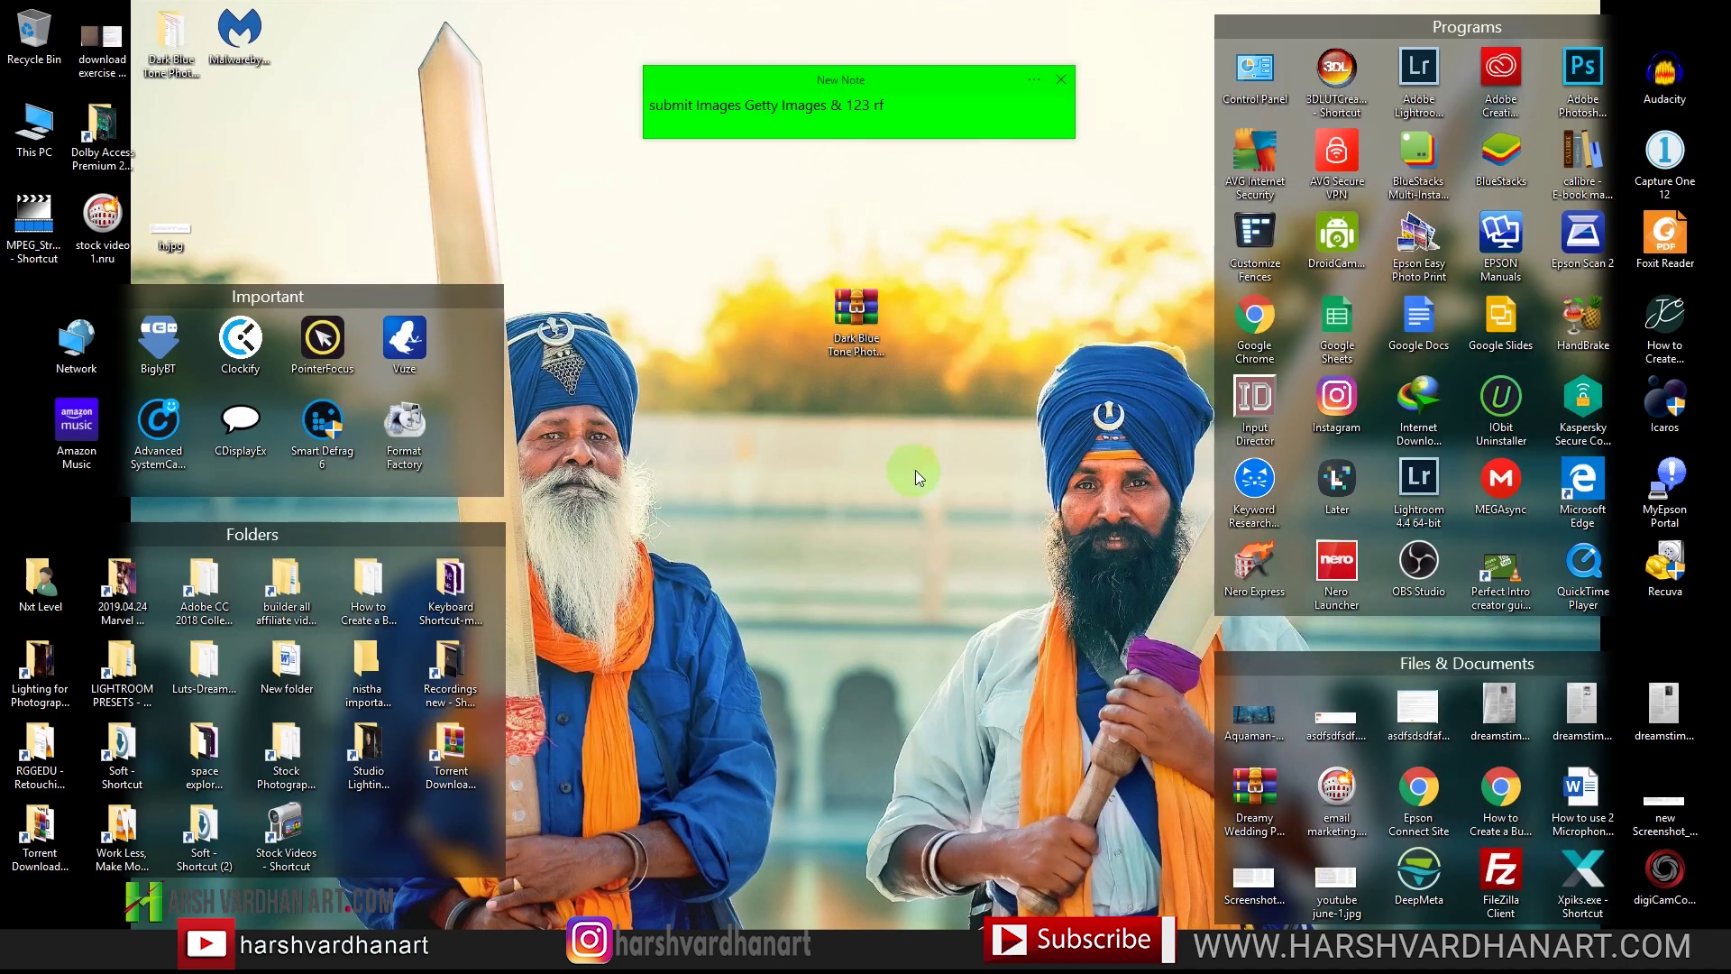
Open the extracted Dark Blue Tone folder and display its files as large icons
click(1059, 480)
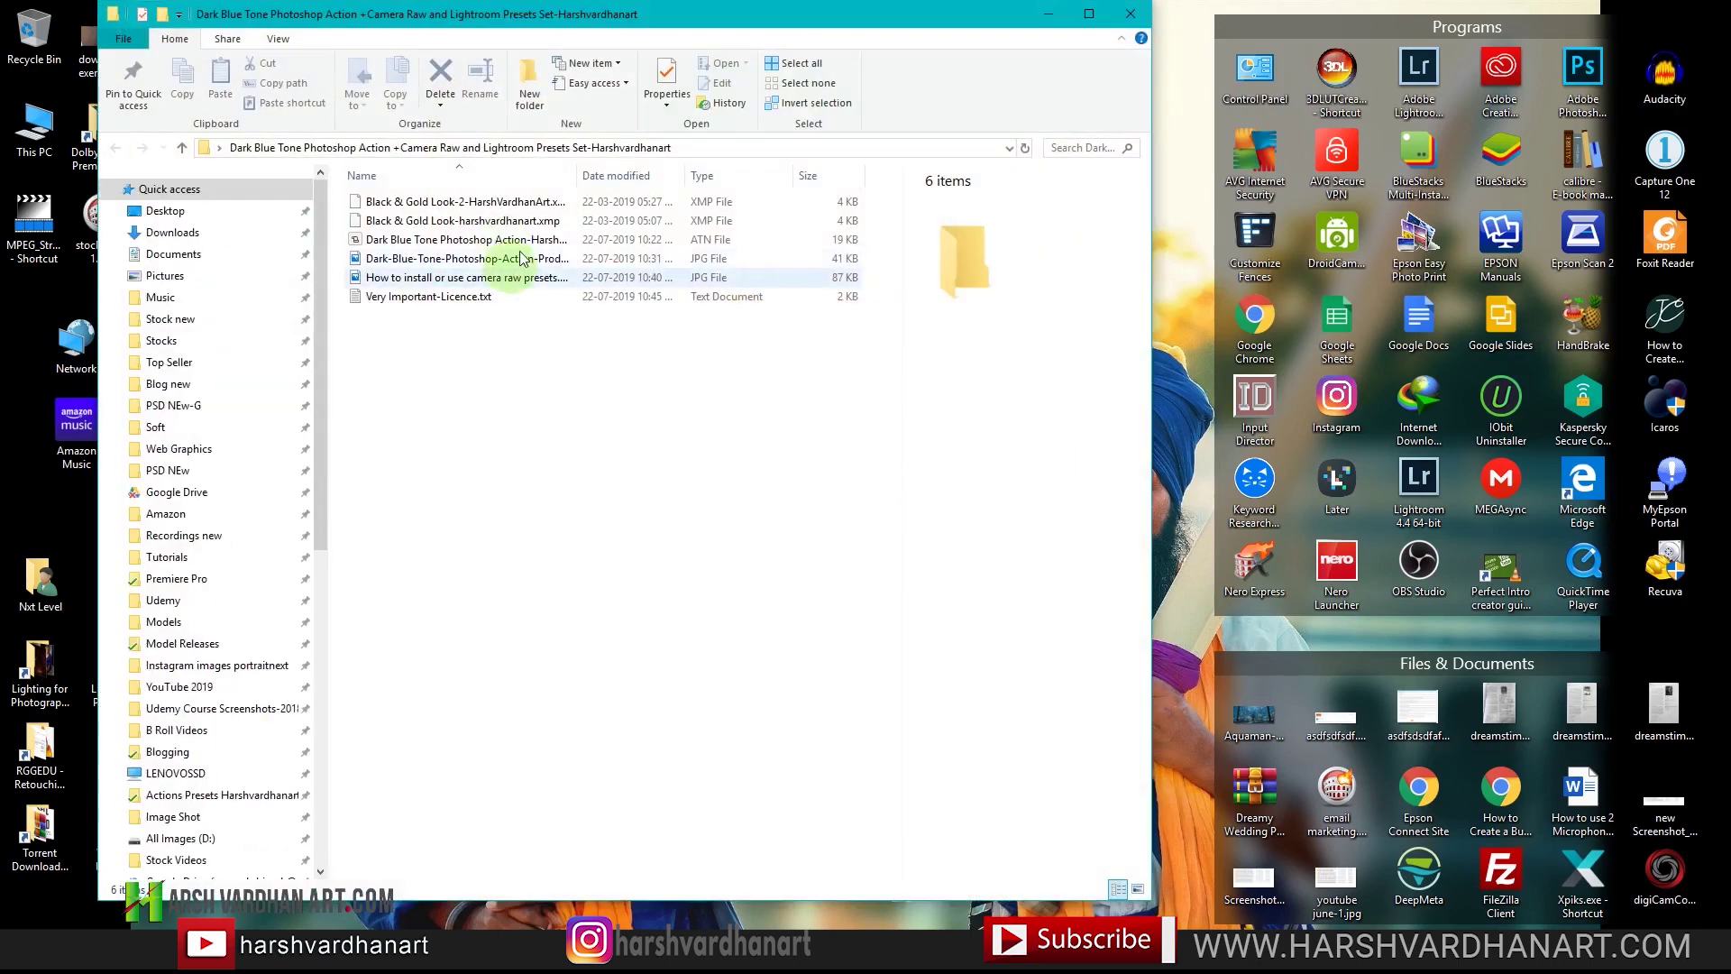
click(445, 201)
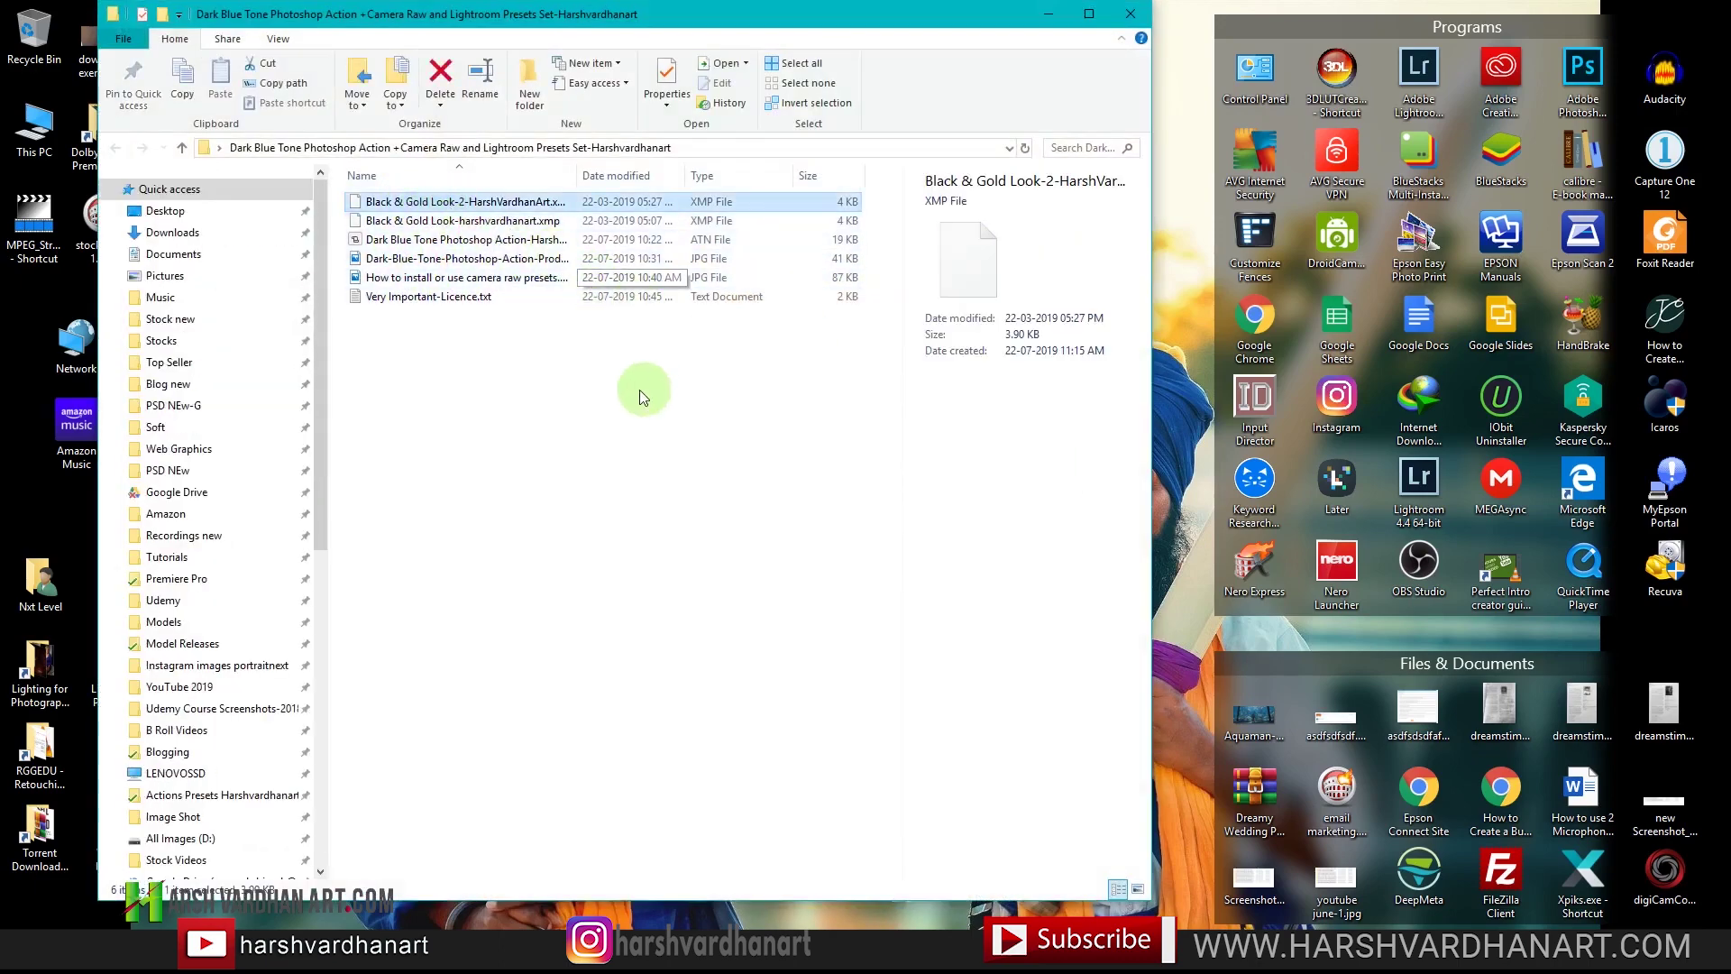
click(278, 39)
click(401, 65)
Examine the camera raw install image, the action and preset files, and Very Important-Licence.txt, then close the folder
click(825, 257)
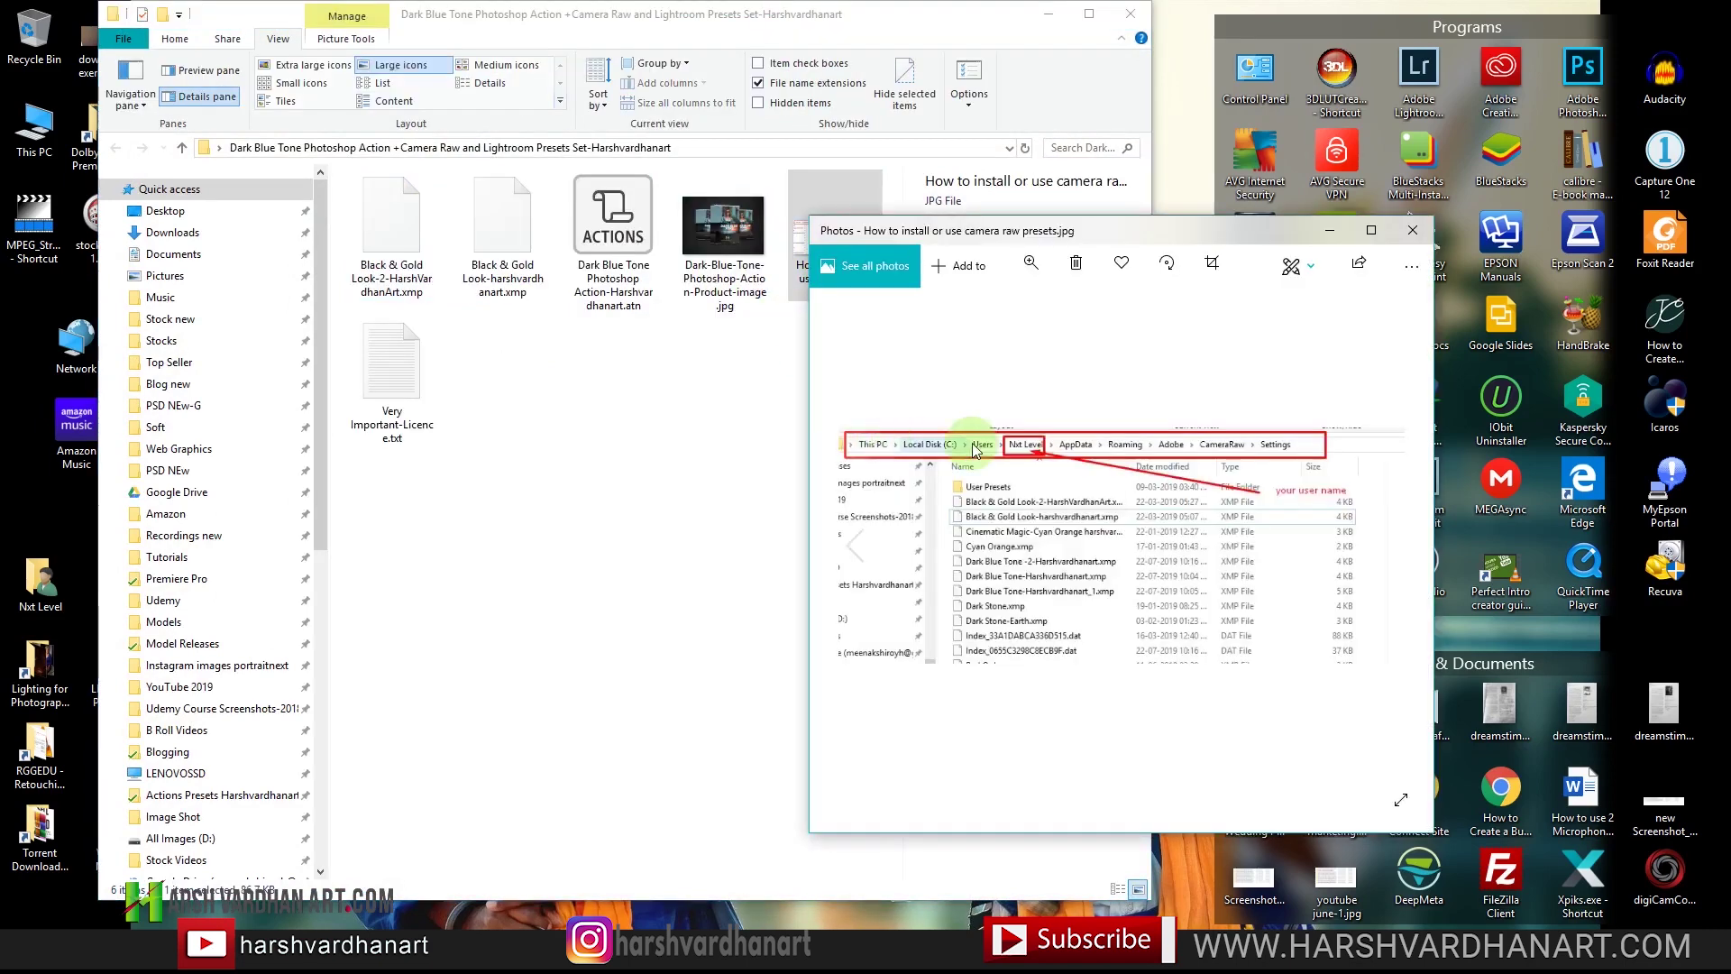
key(alt+F4)
click(593, 263)
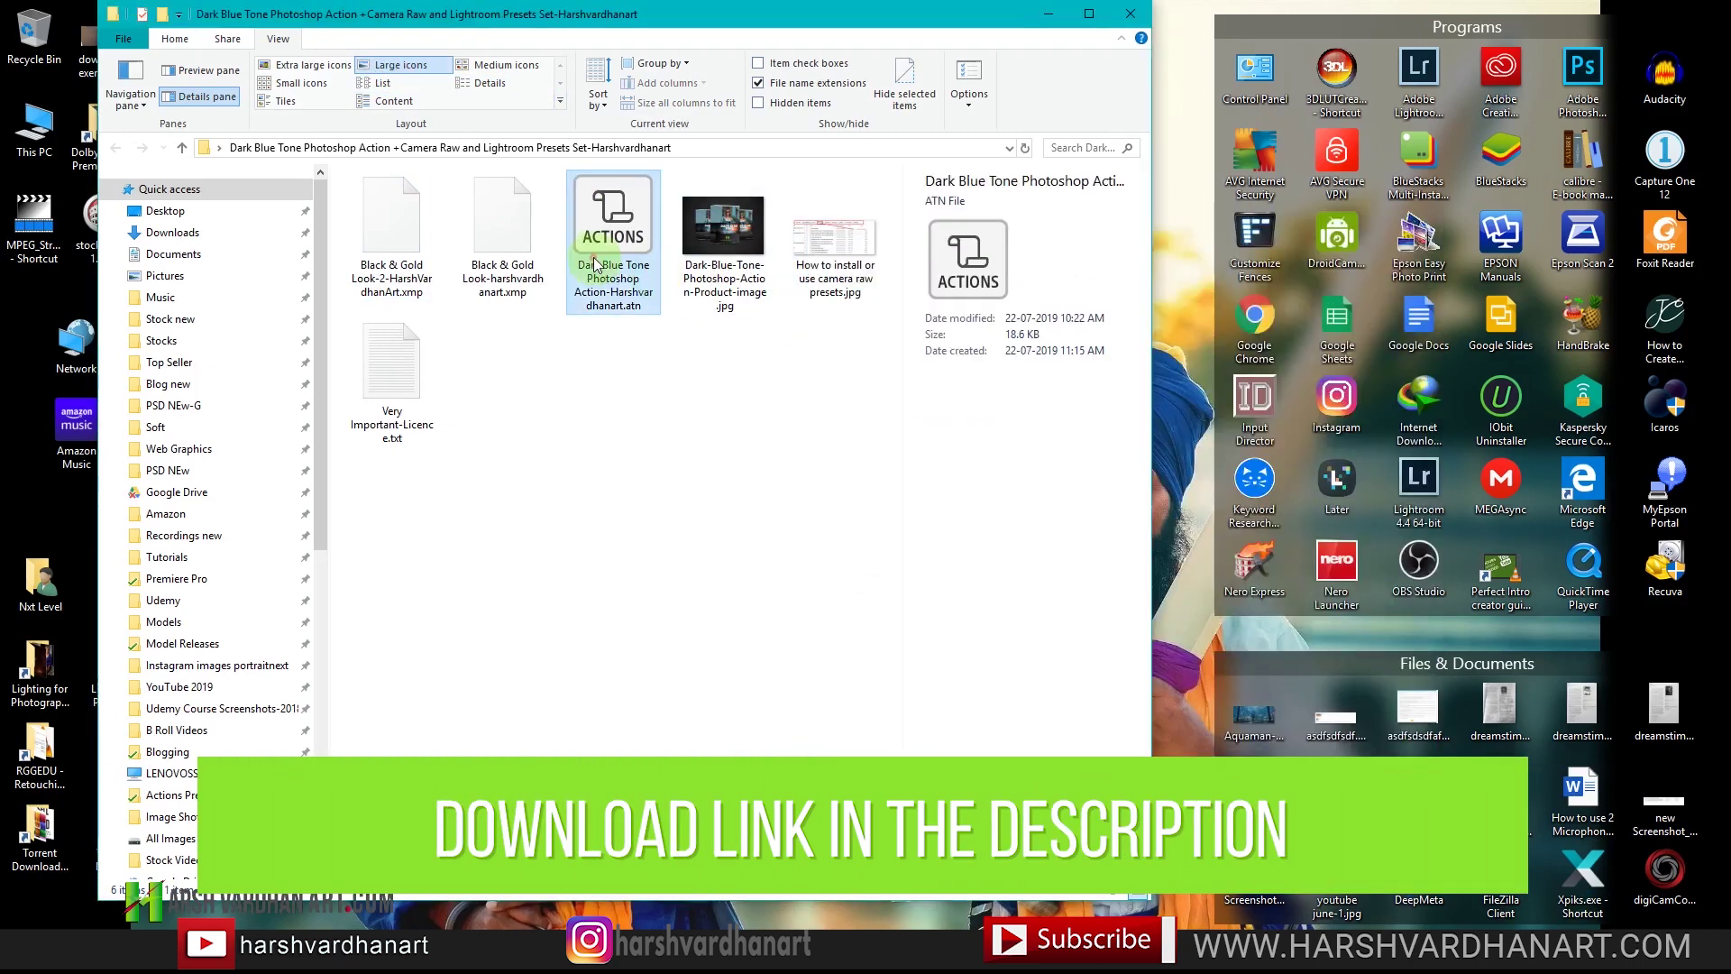
click(498, 279)
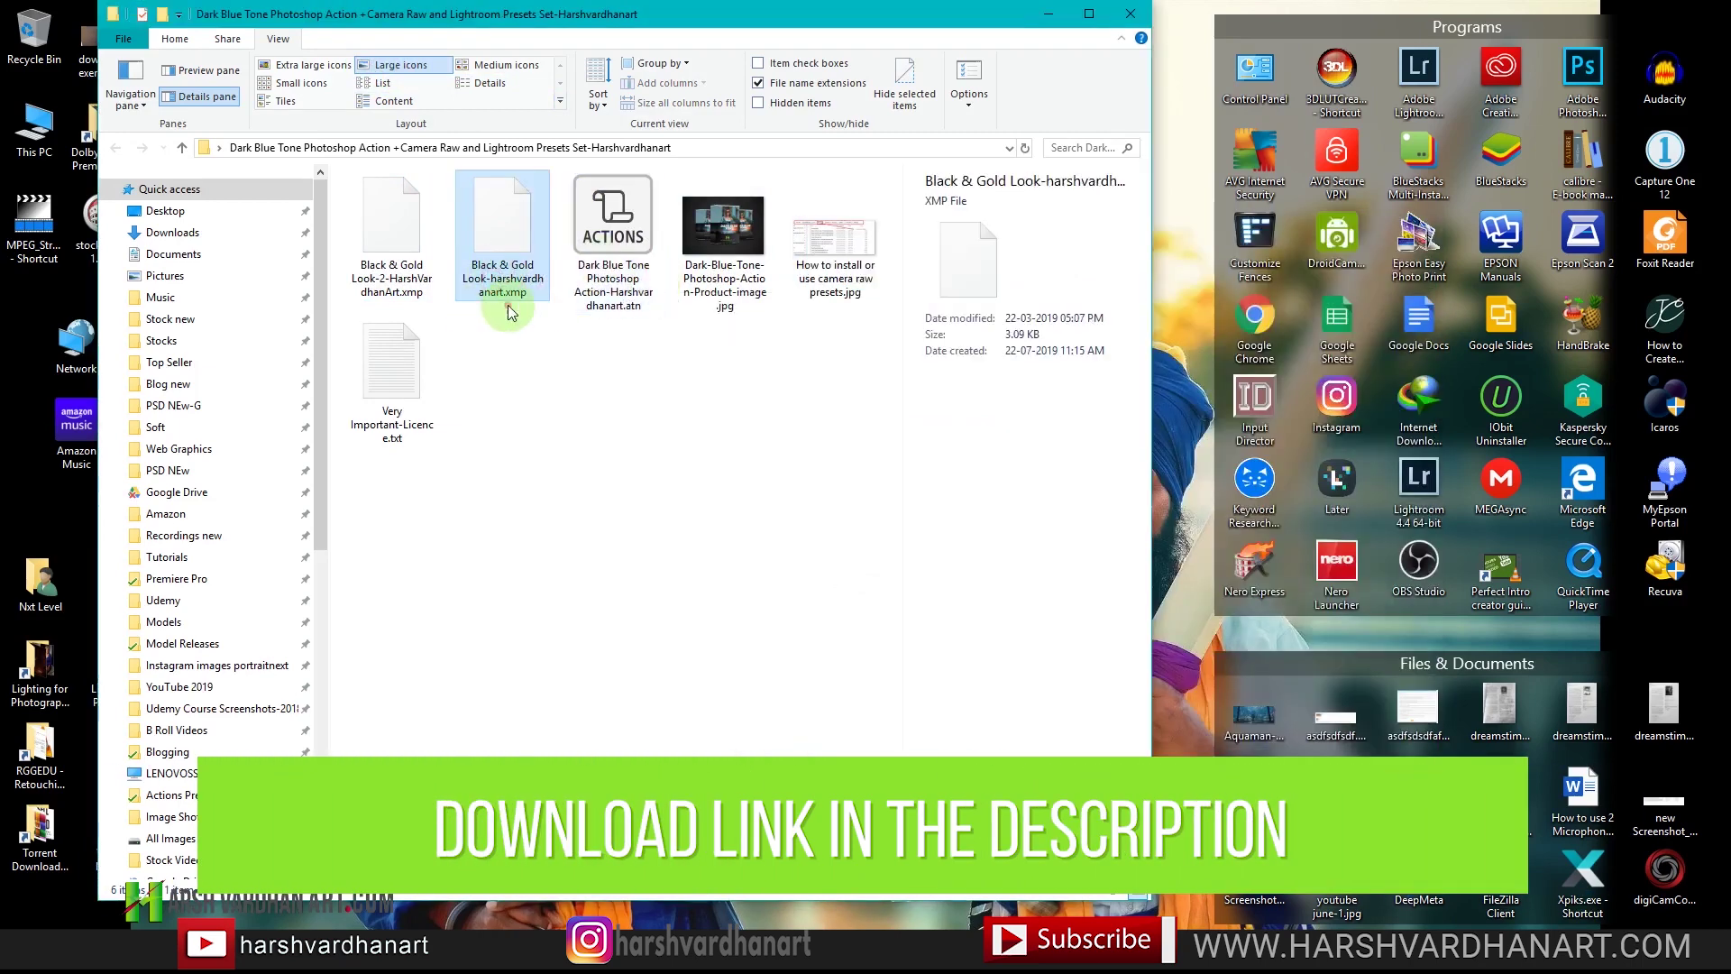
double_click(391, 370)
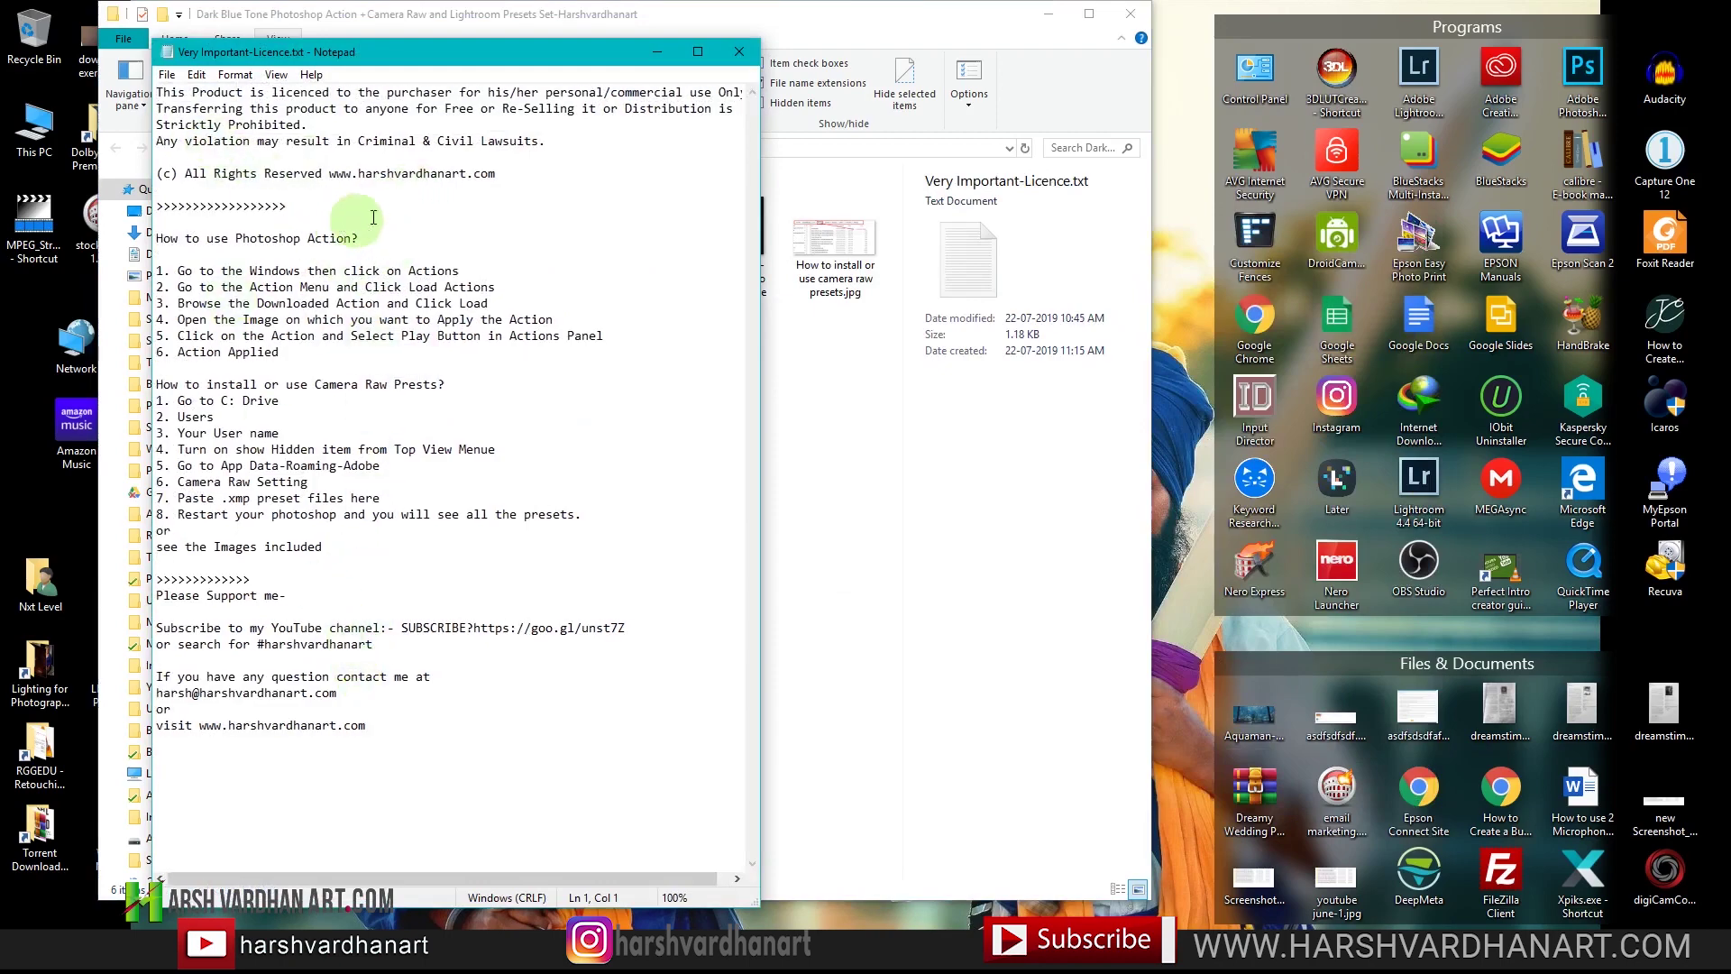
click(740, 51)
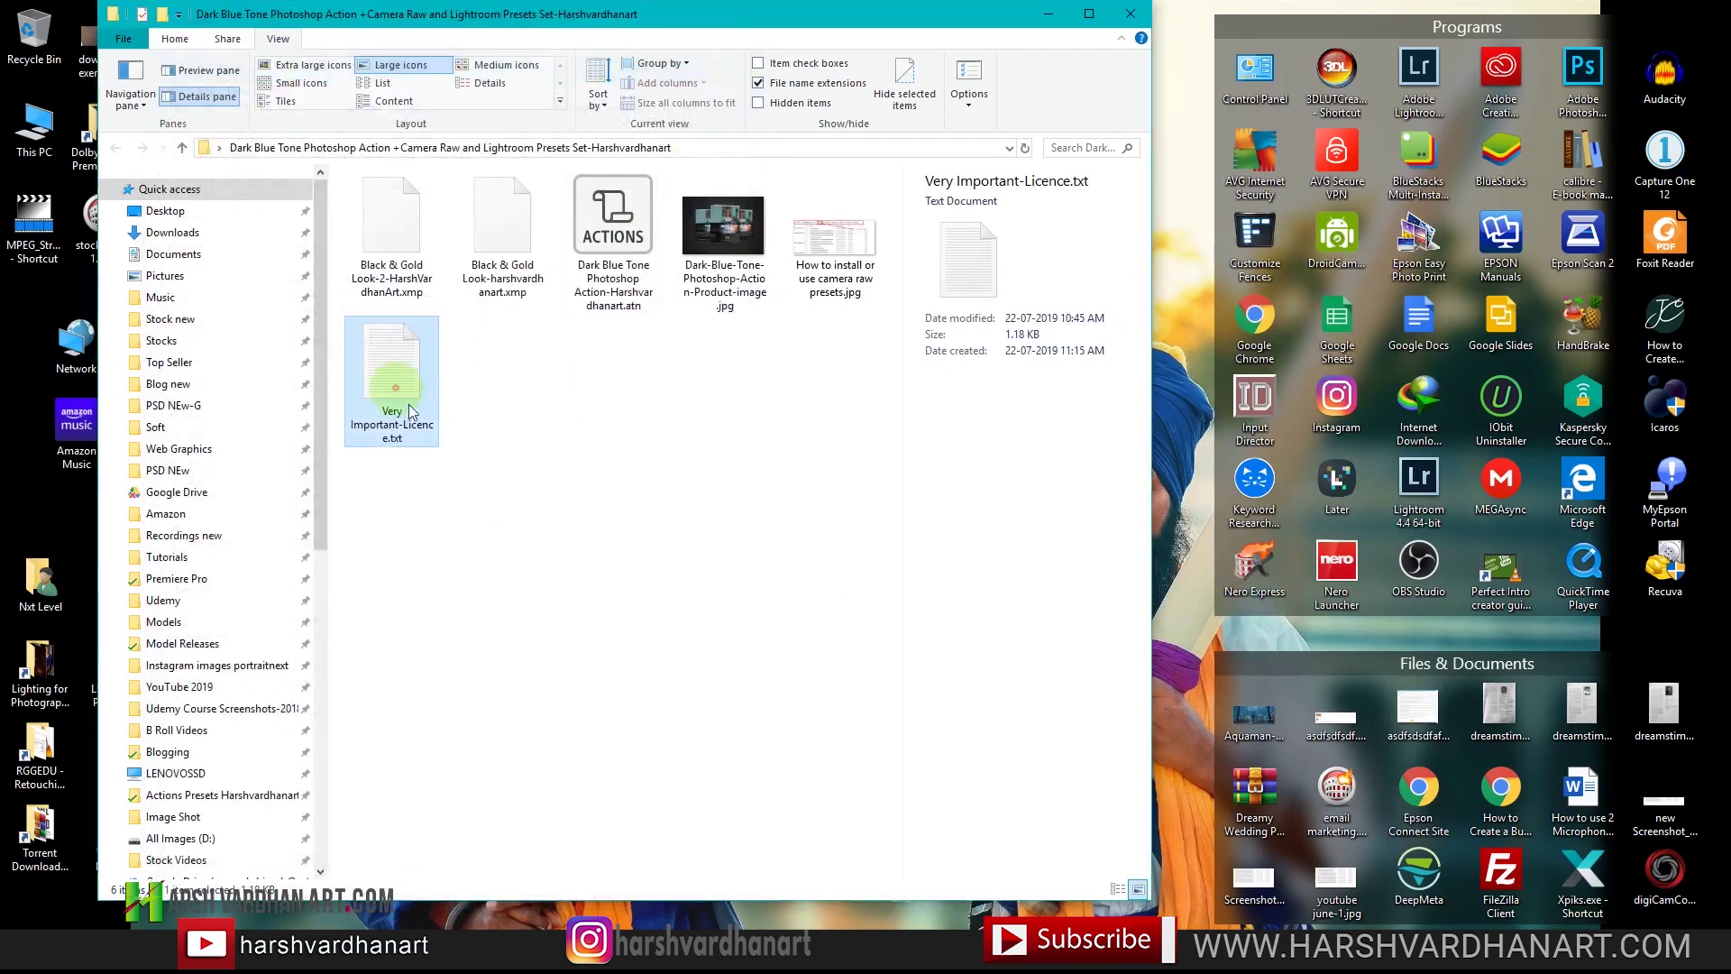
click(1132, 15)
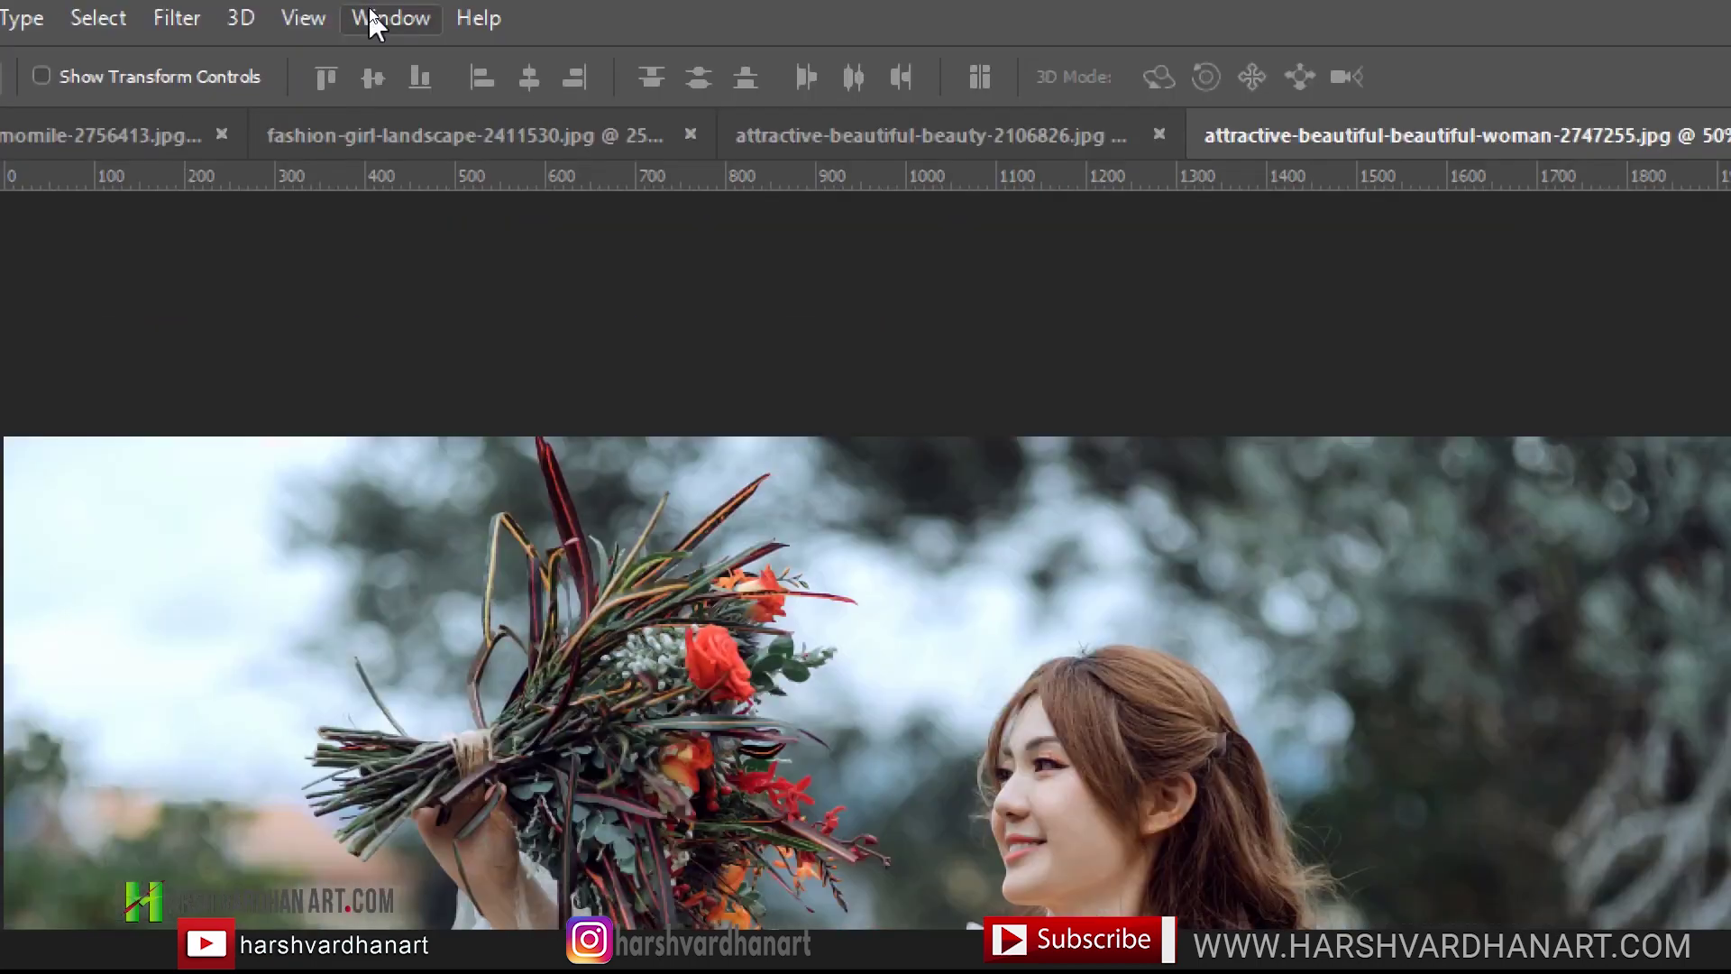
Switch to Photoshop and show the Actions panel for the open photo of the woman with a bouquet
click(388, 18)
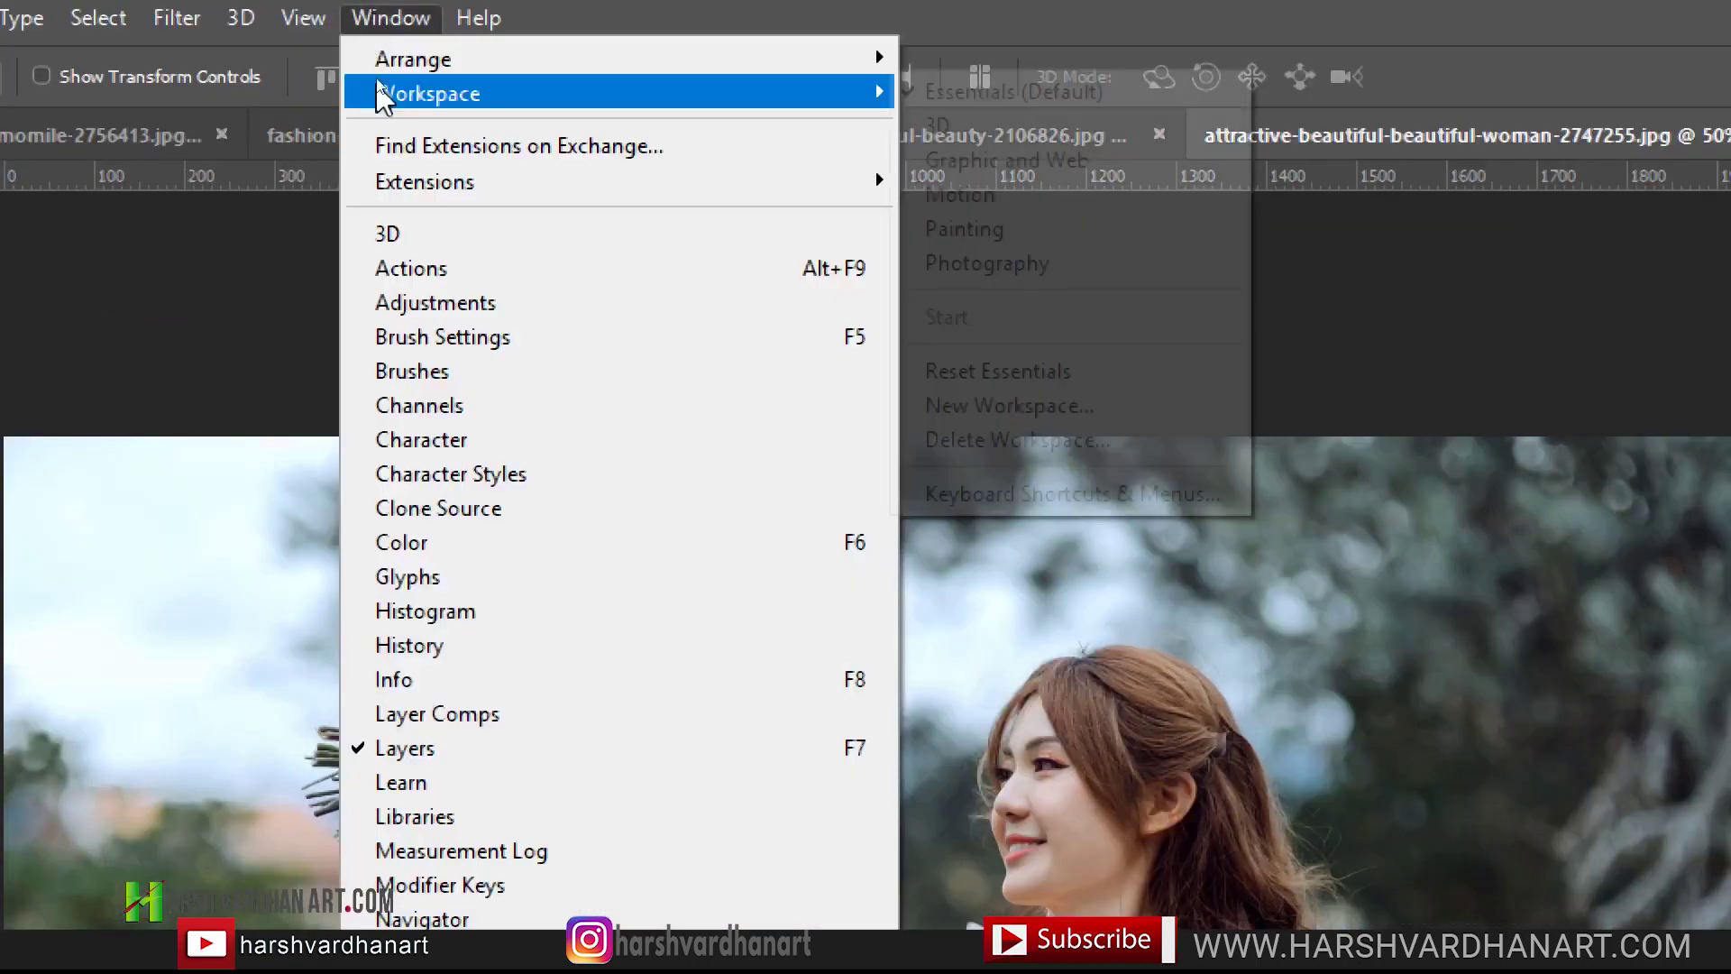
click(397, 271)
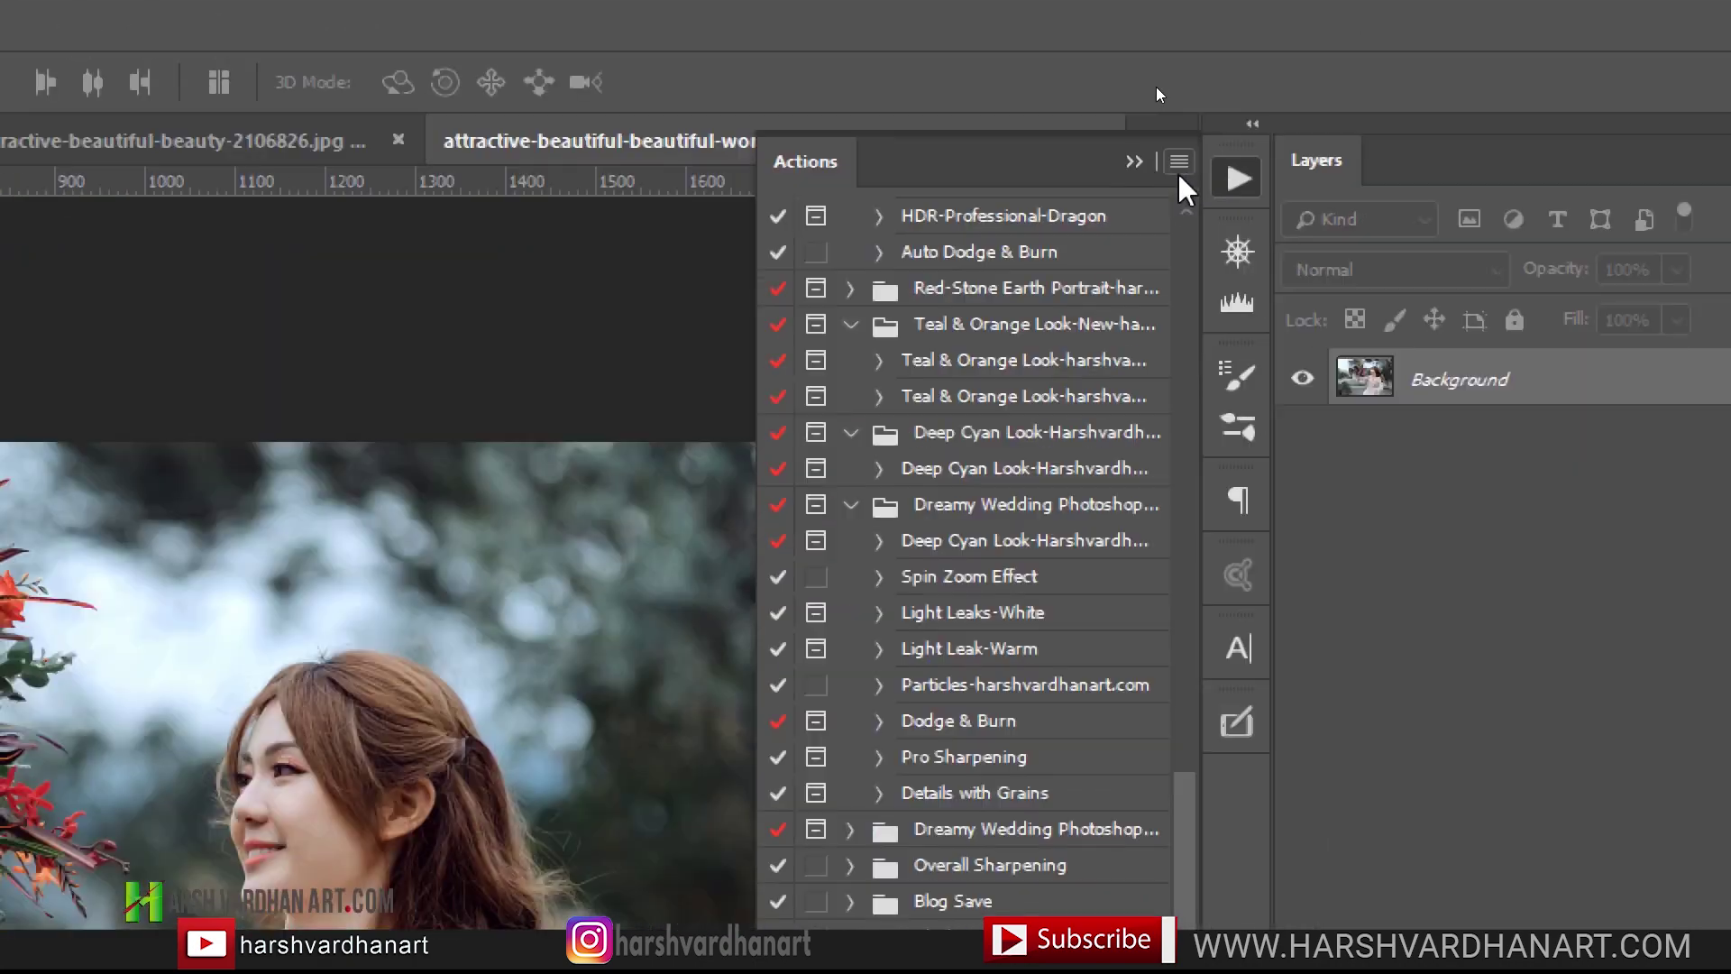
click(1178, 163)
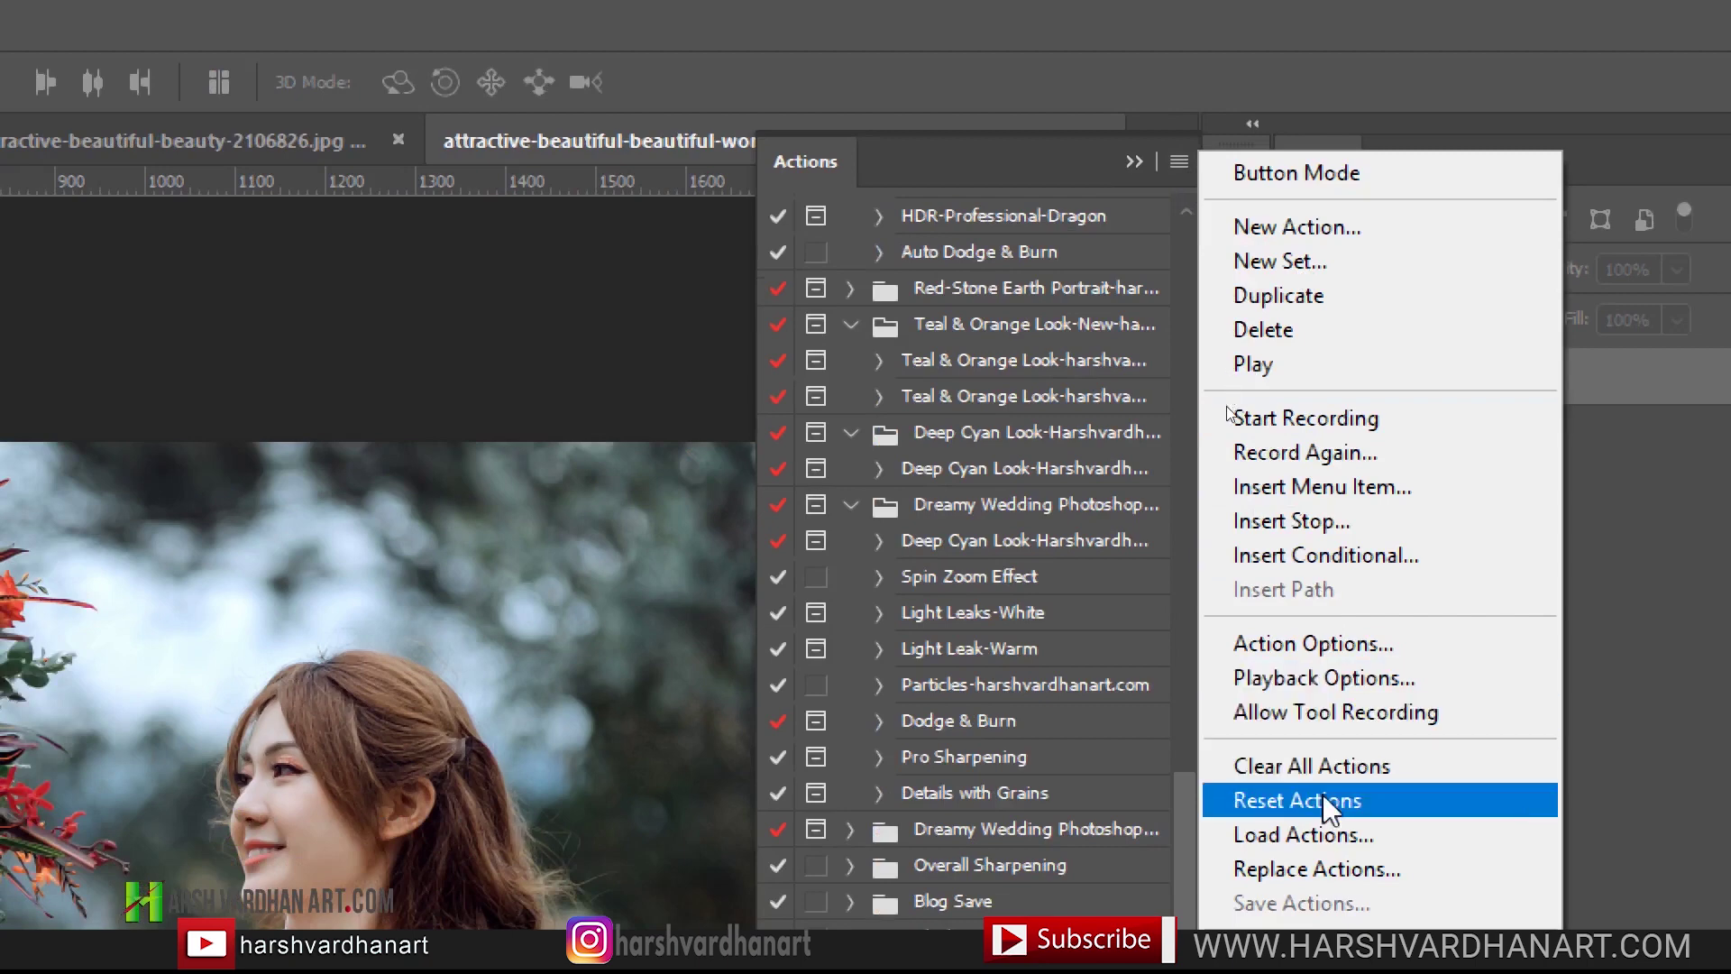
click(1365, 842)
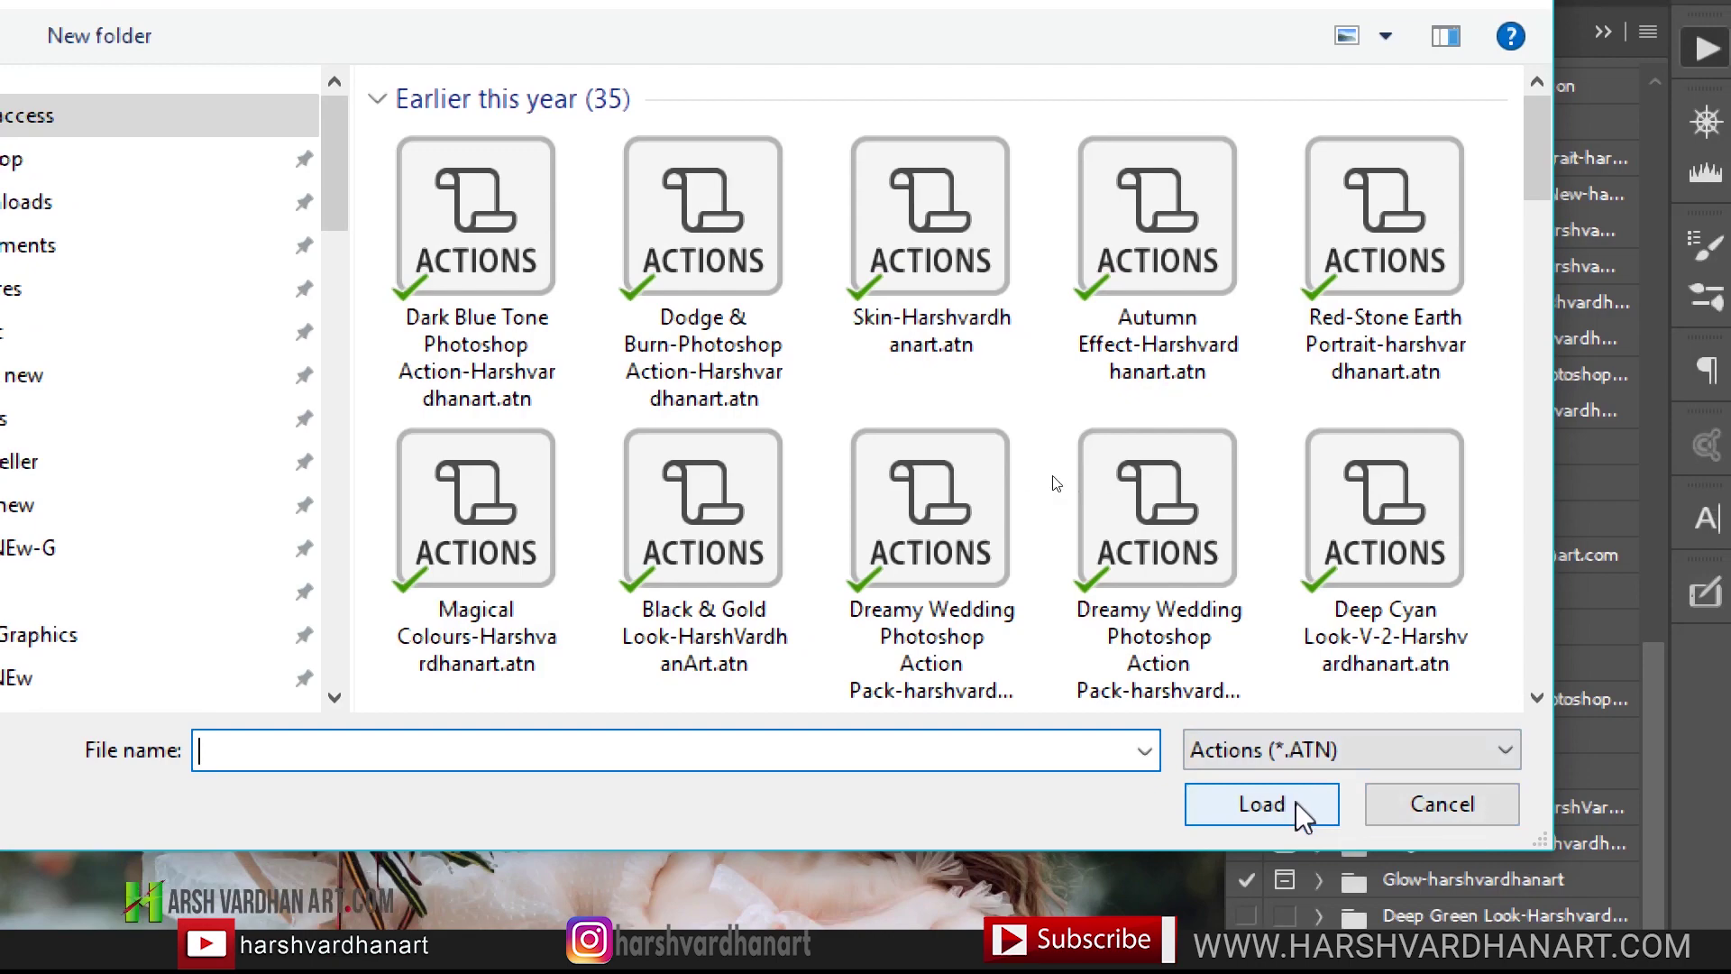
click(1446, 805)
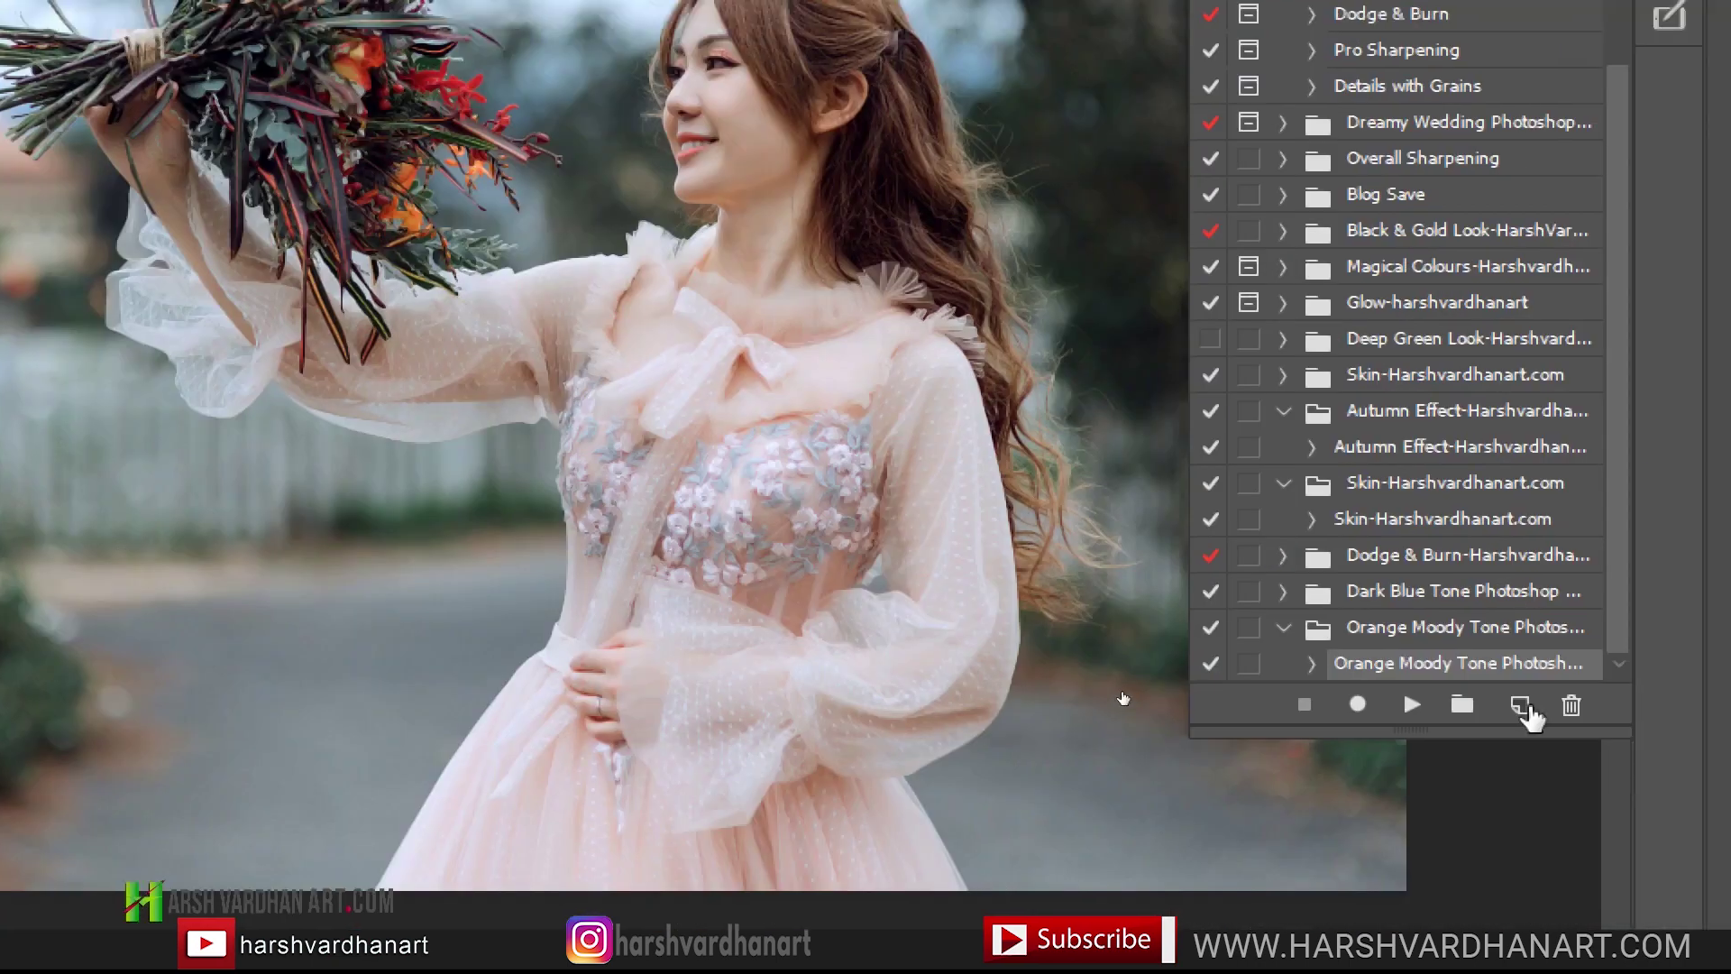
Run the Orange Moody Tone action from its set on the photo of the woman with a bouquet and collapse the Actions panel
click(1411, 638)
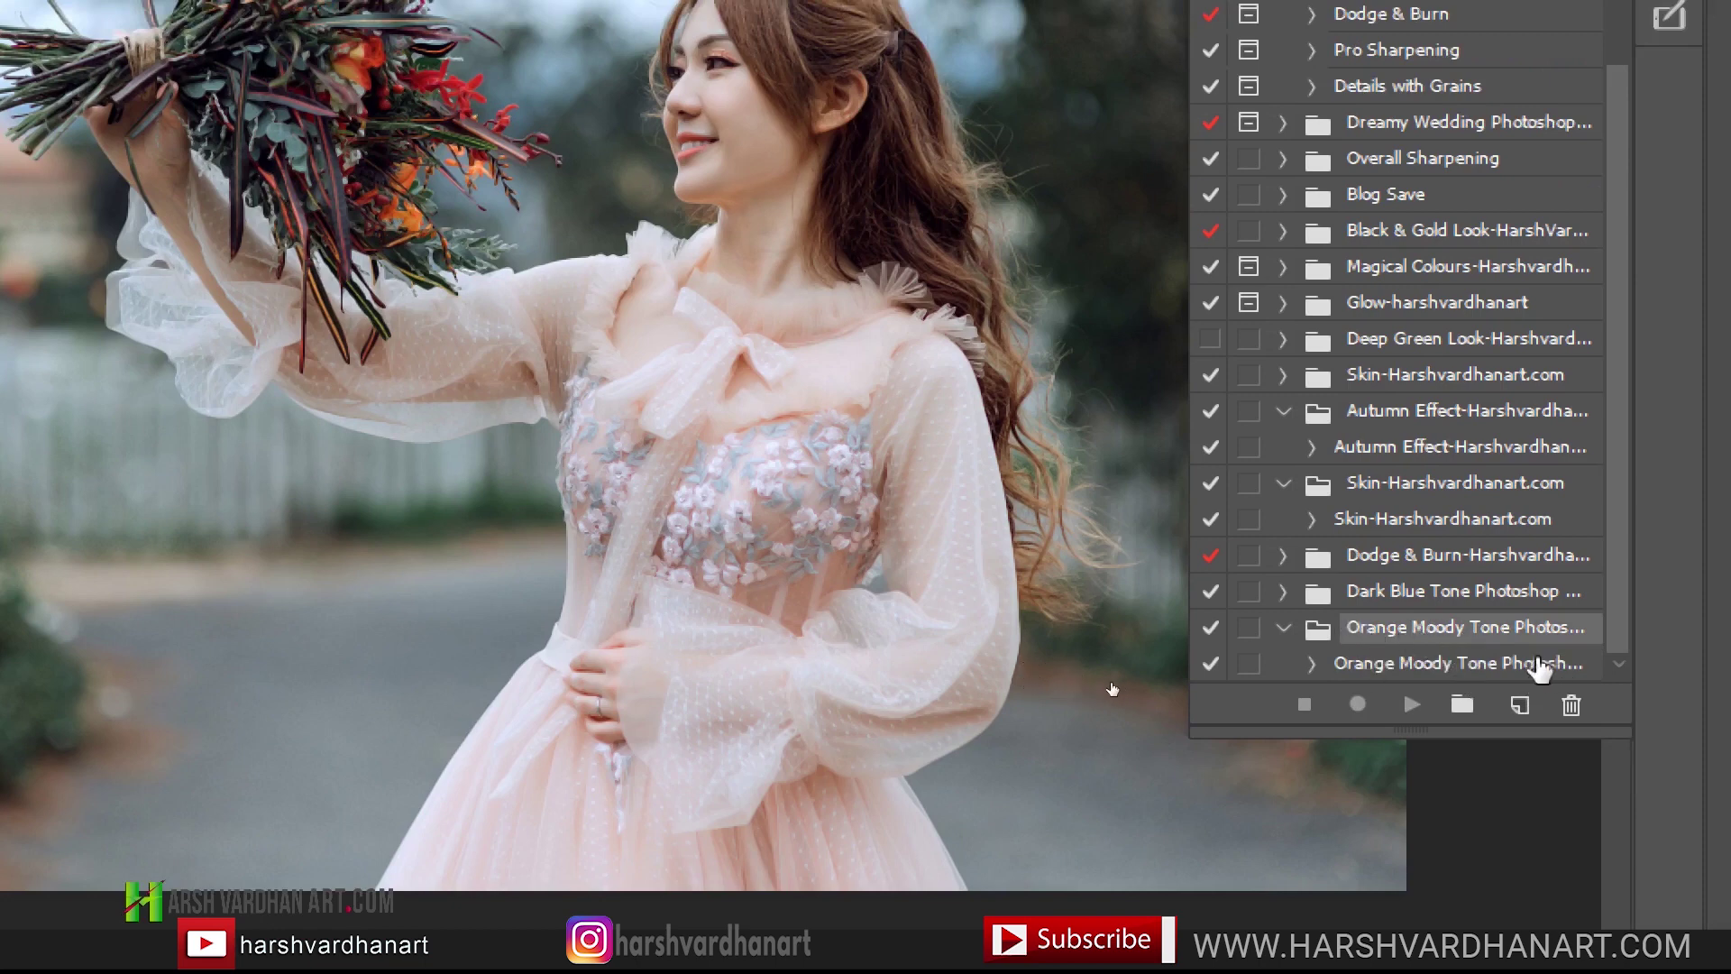
click(1344, 669)
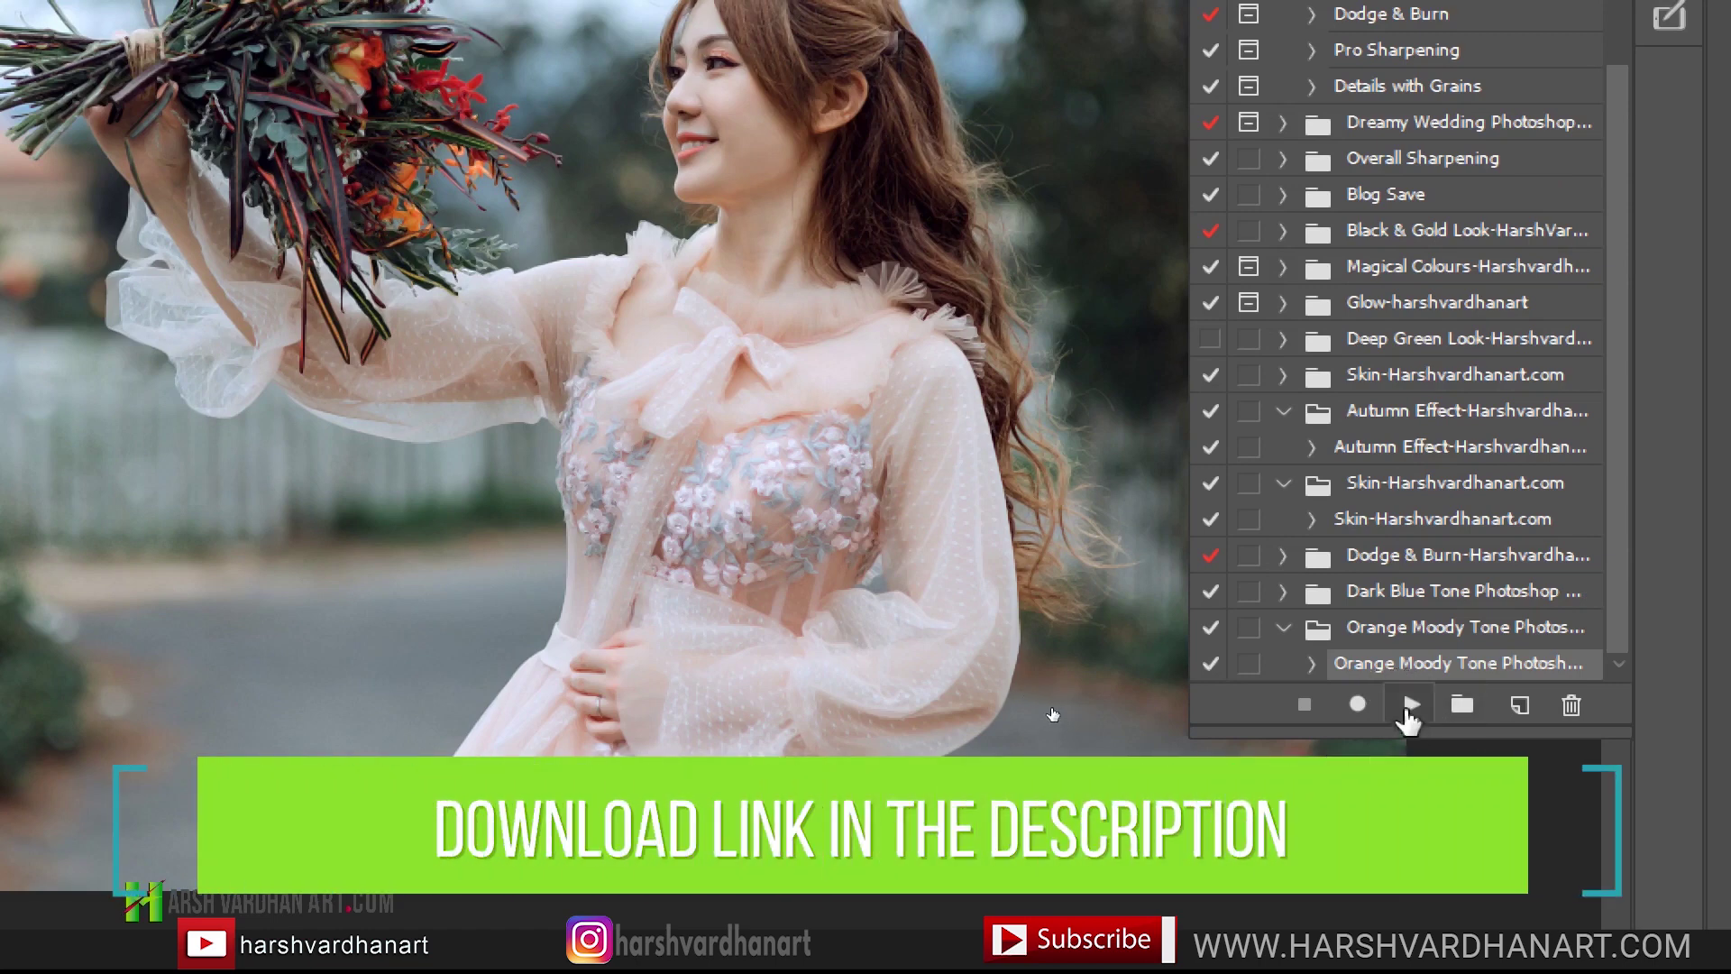
click(1409, 708)
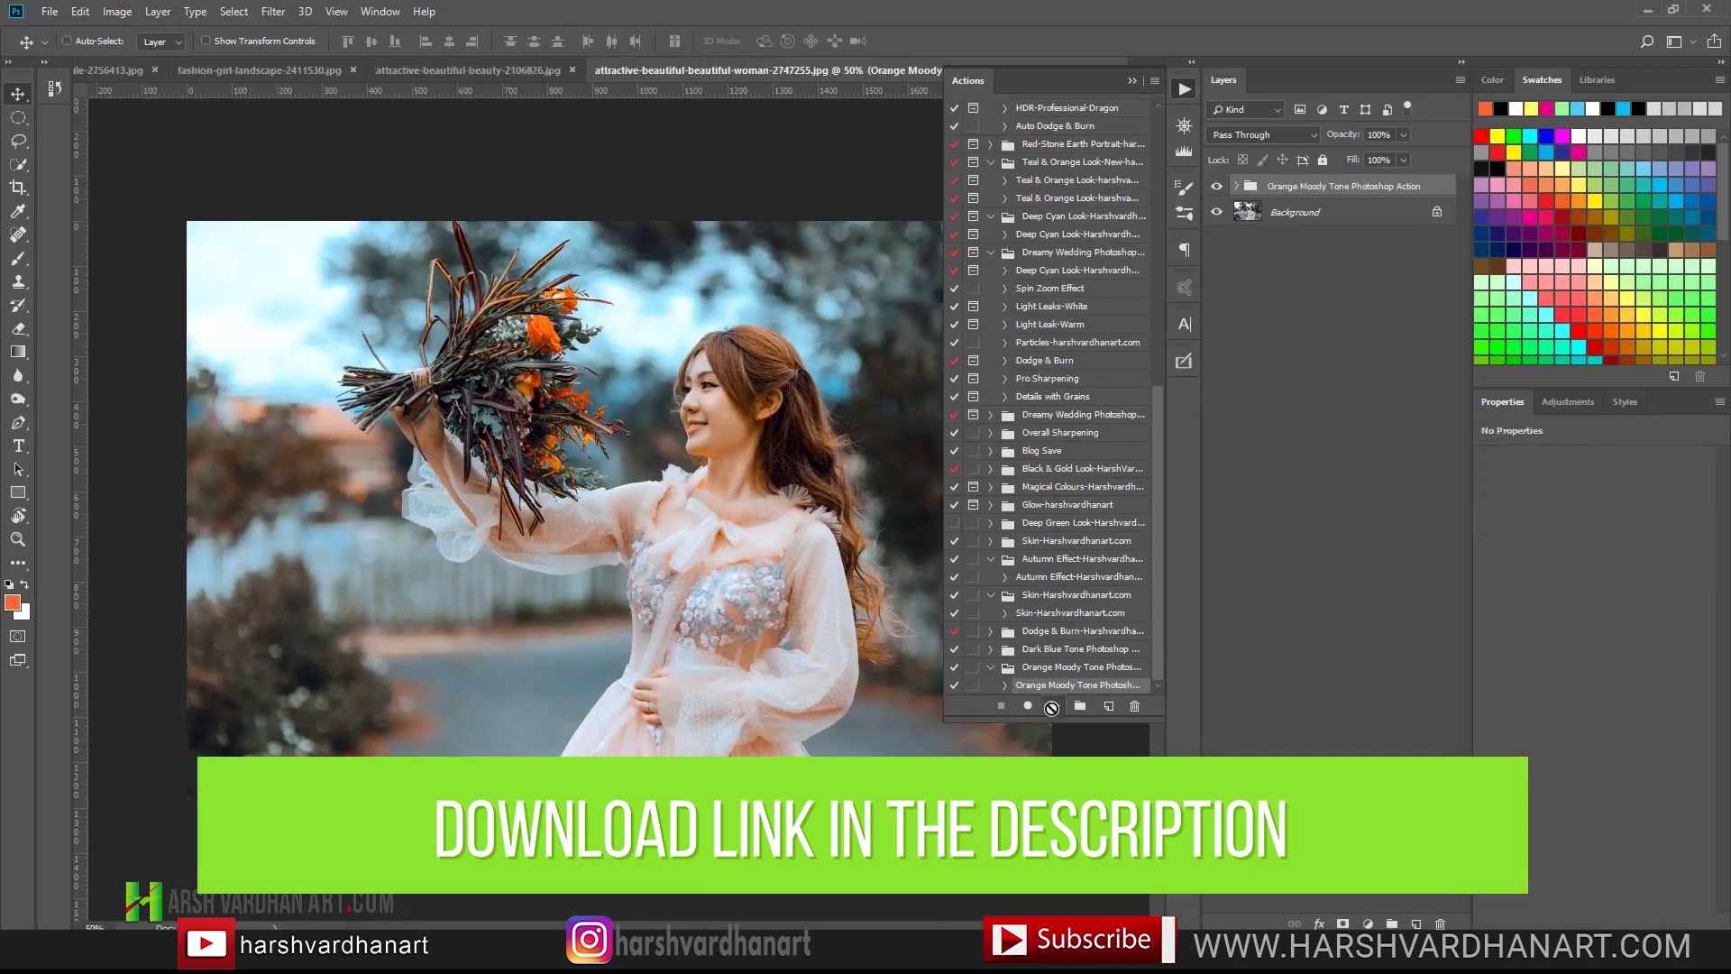
click(1185, 90)
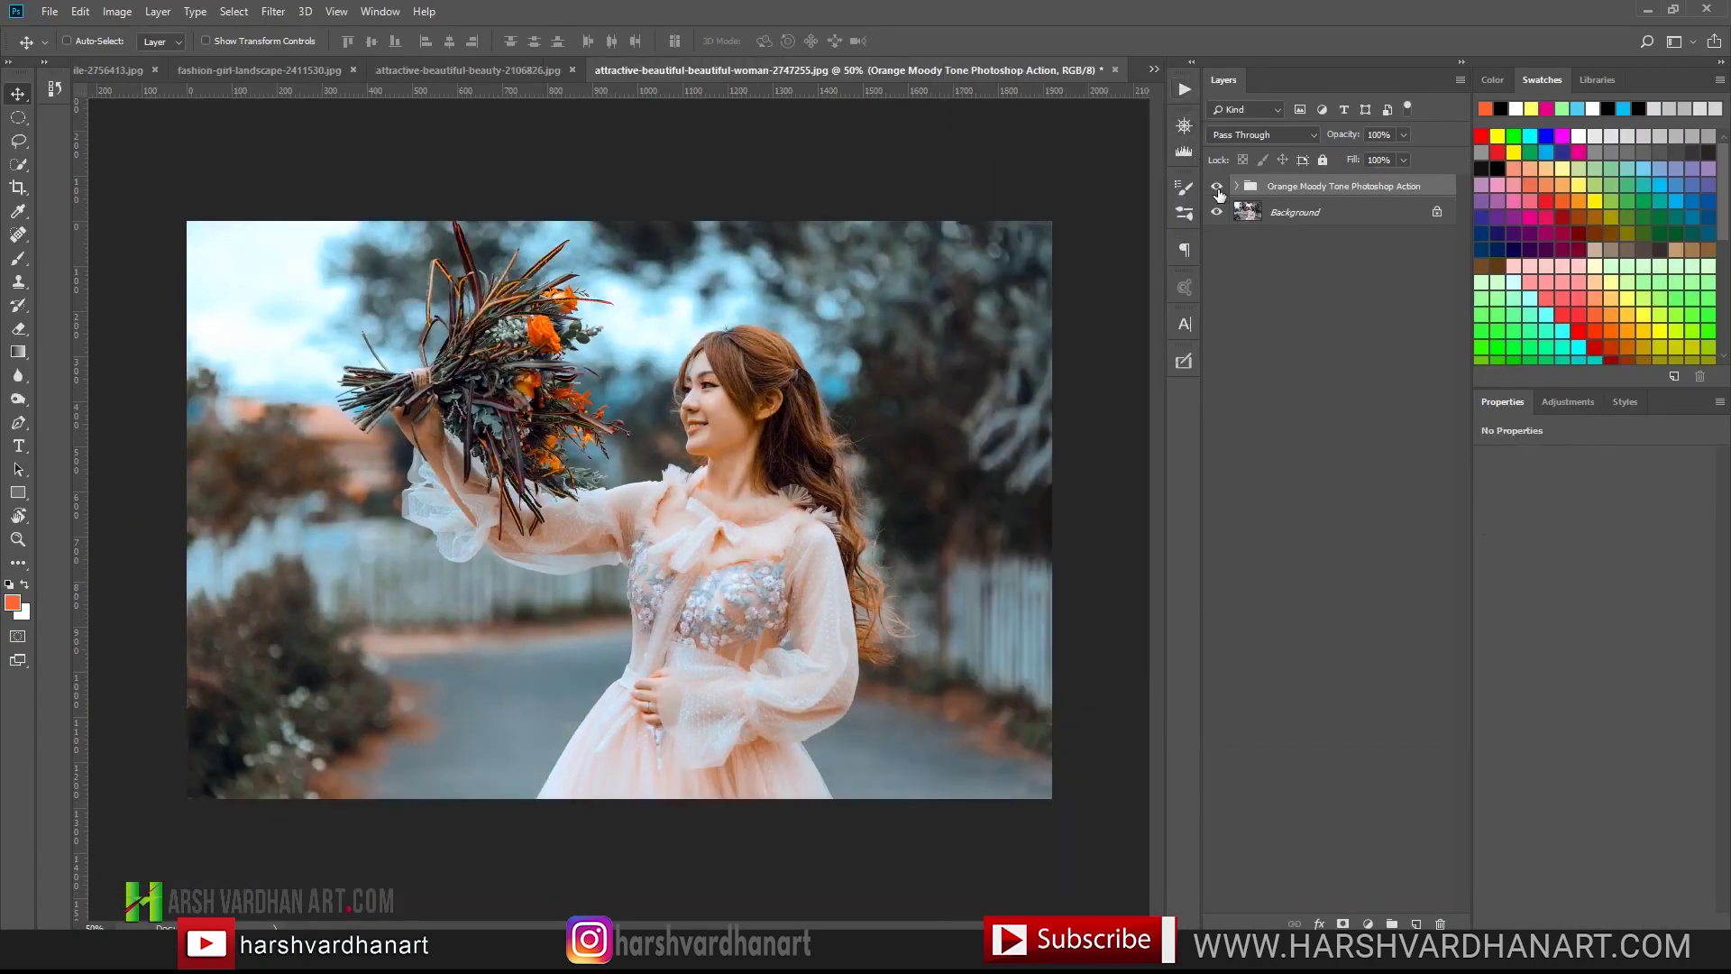
Compare the bouquet photo with and without the Orange Moody Tone group, and expand the group to show its layers
click(1218, 192)
click(1218, 192)
click(1235, 186)
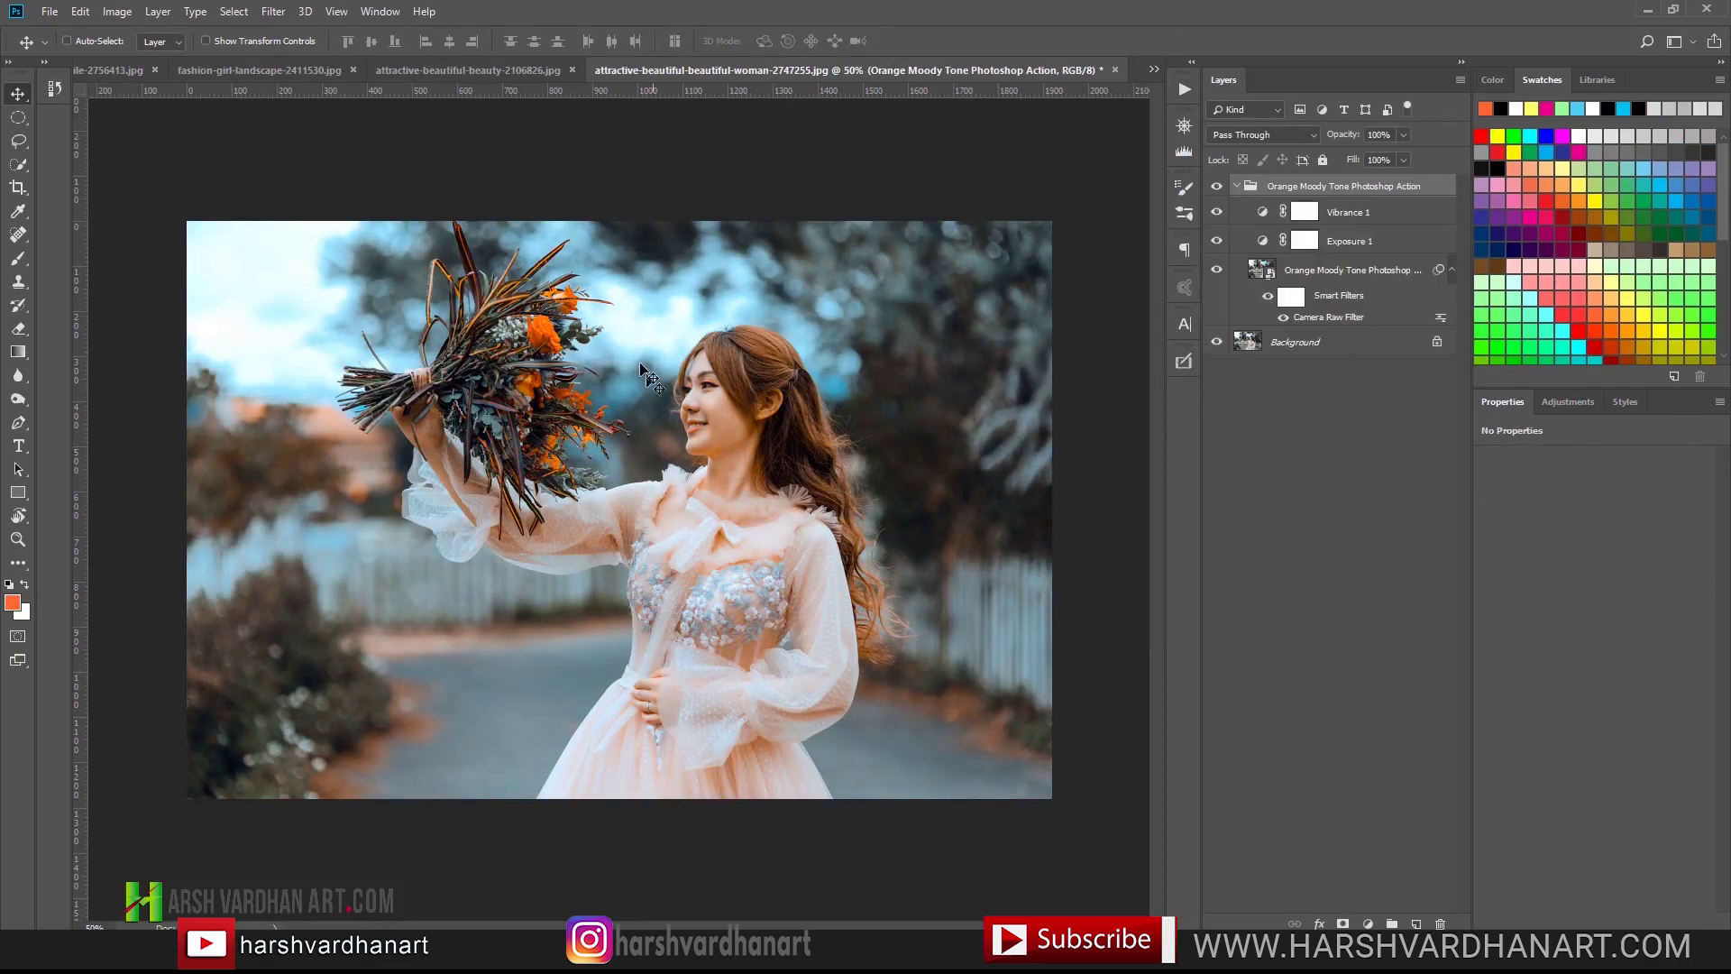
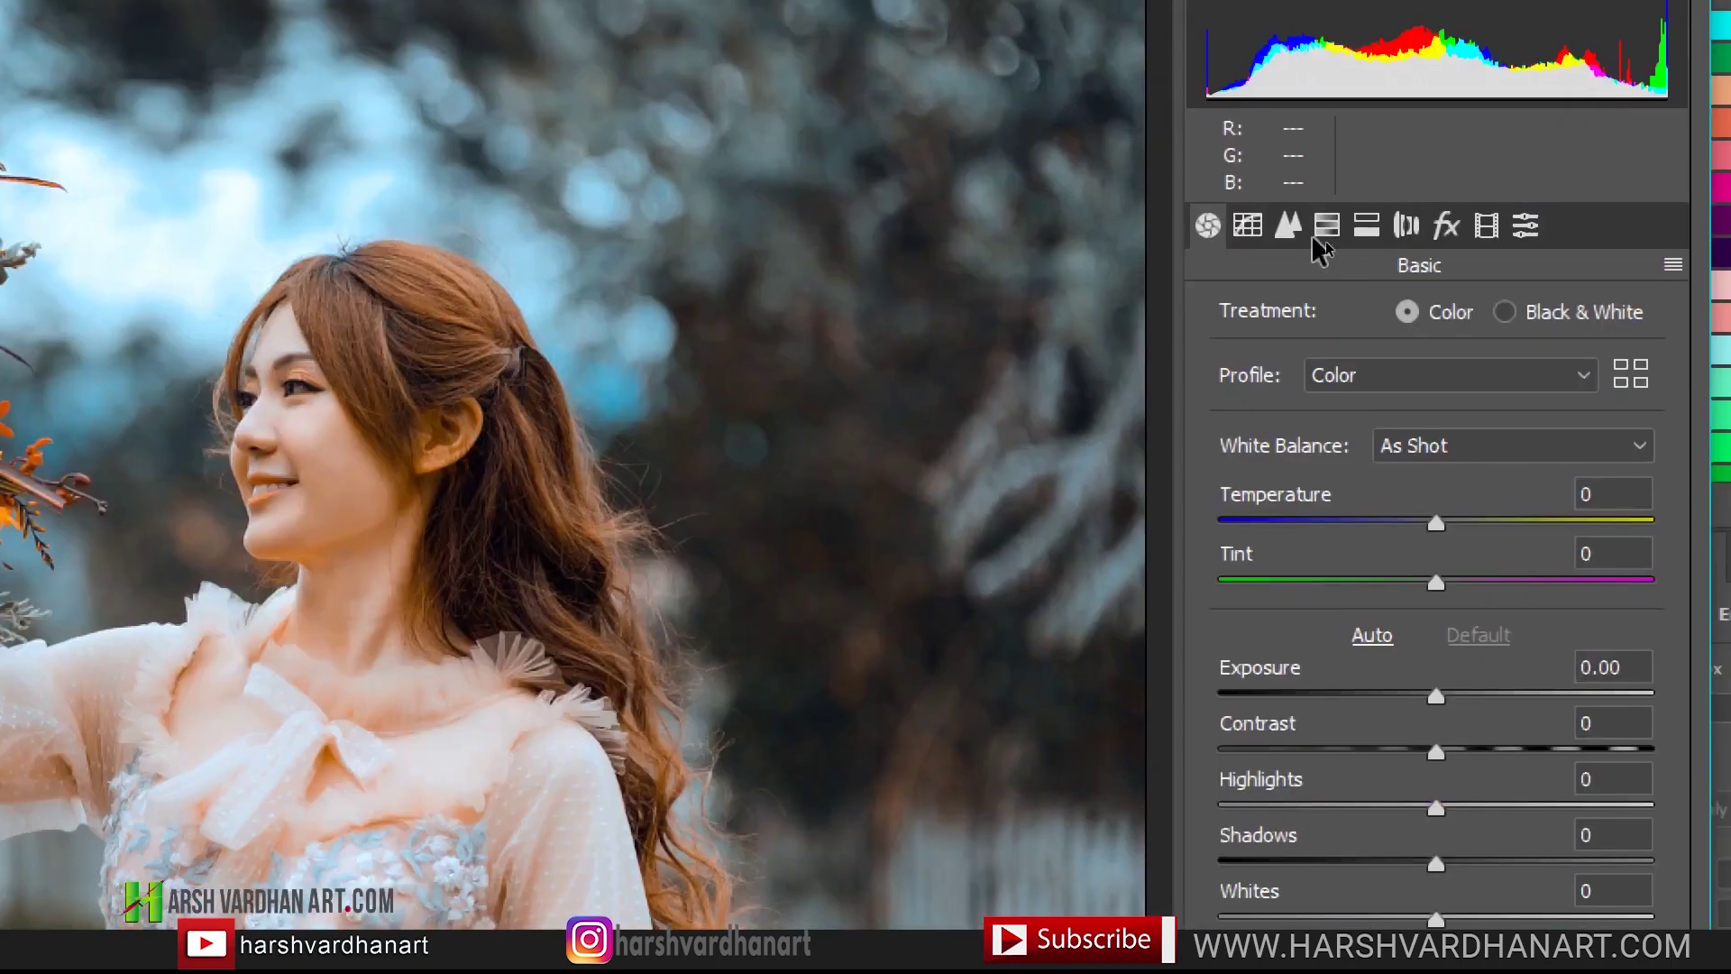
In the smart object's Camera Raw filter, set the HSL hue of Yellows to -78 and Oranges to -4
click(1325, 227)
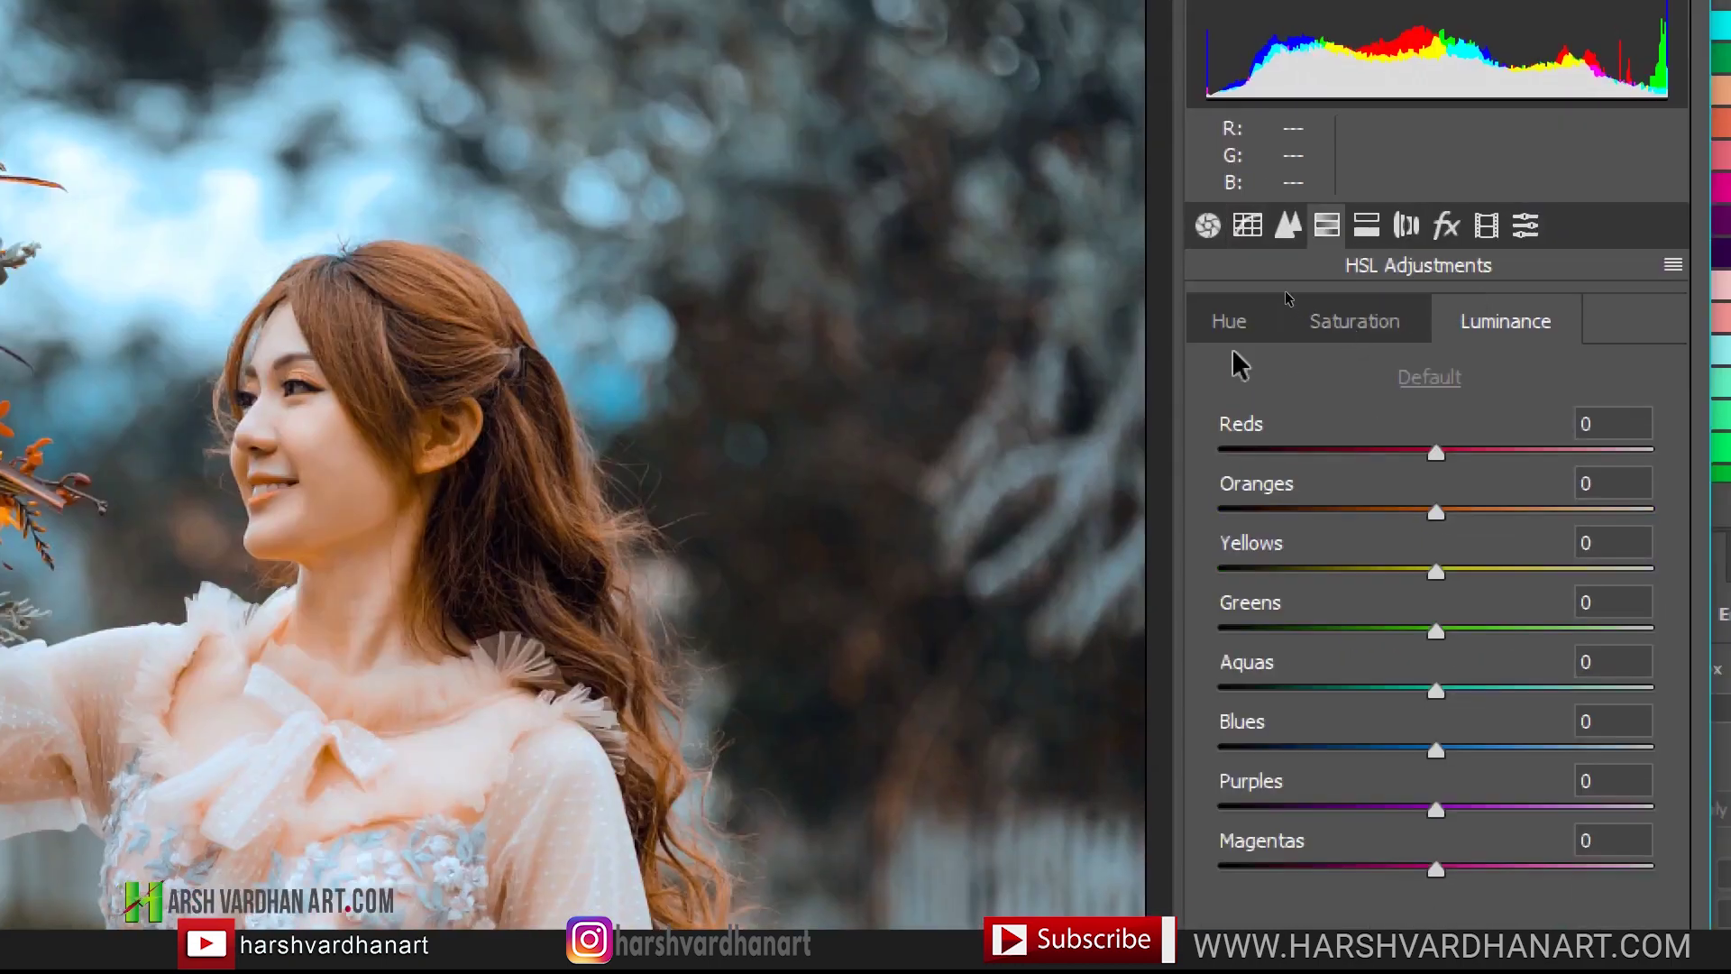
click(1226, 323)
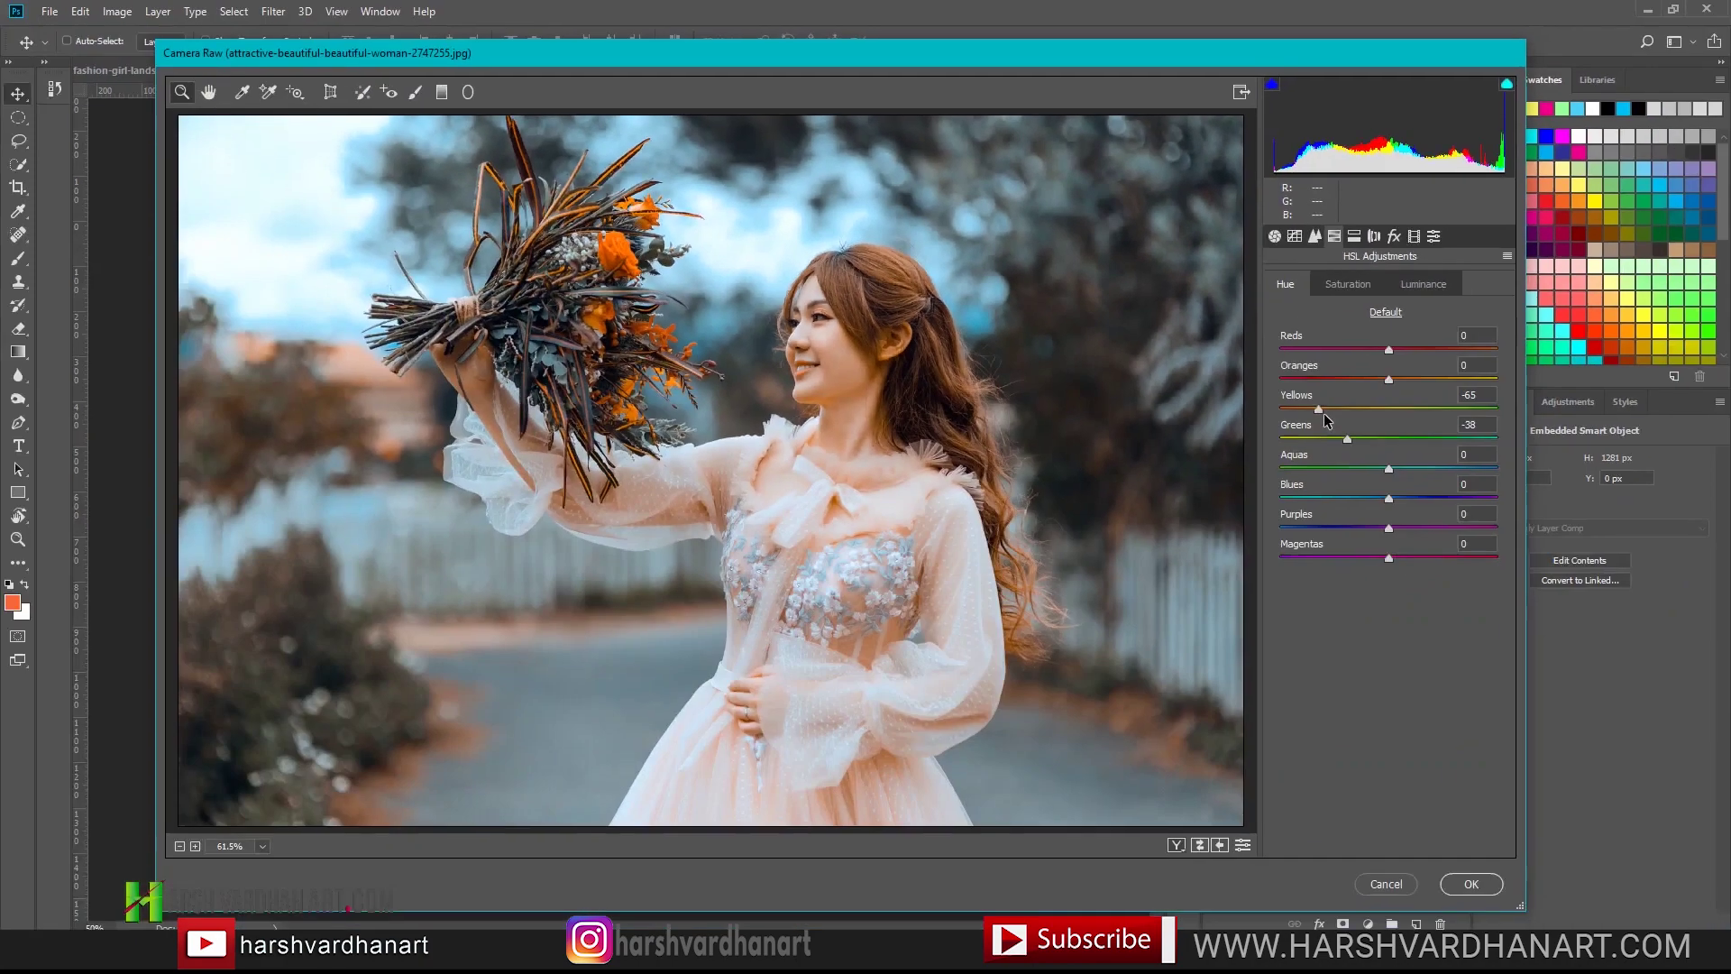
drag(1322, 412, 1362, 384)
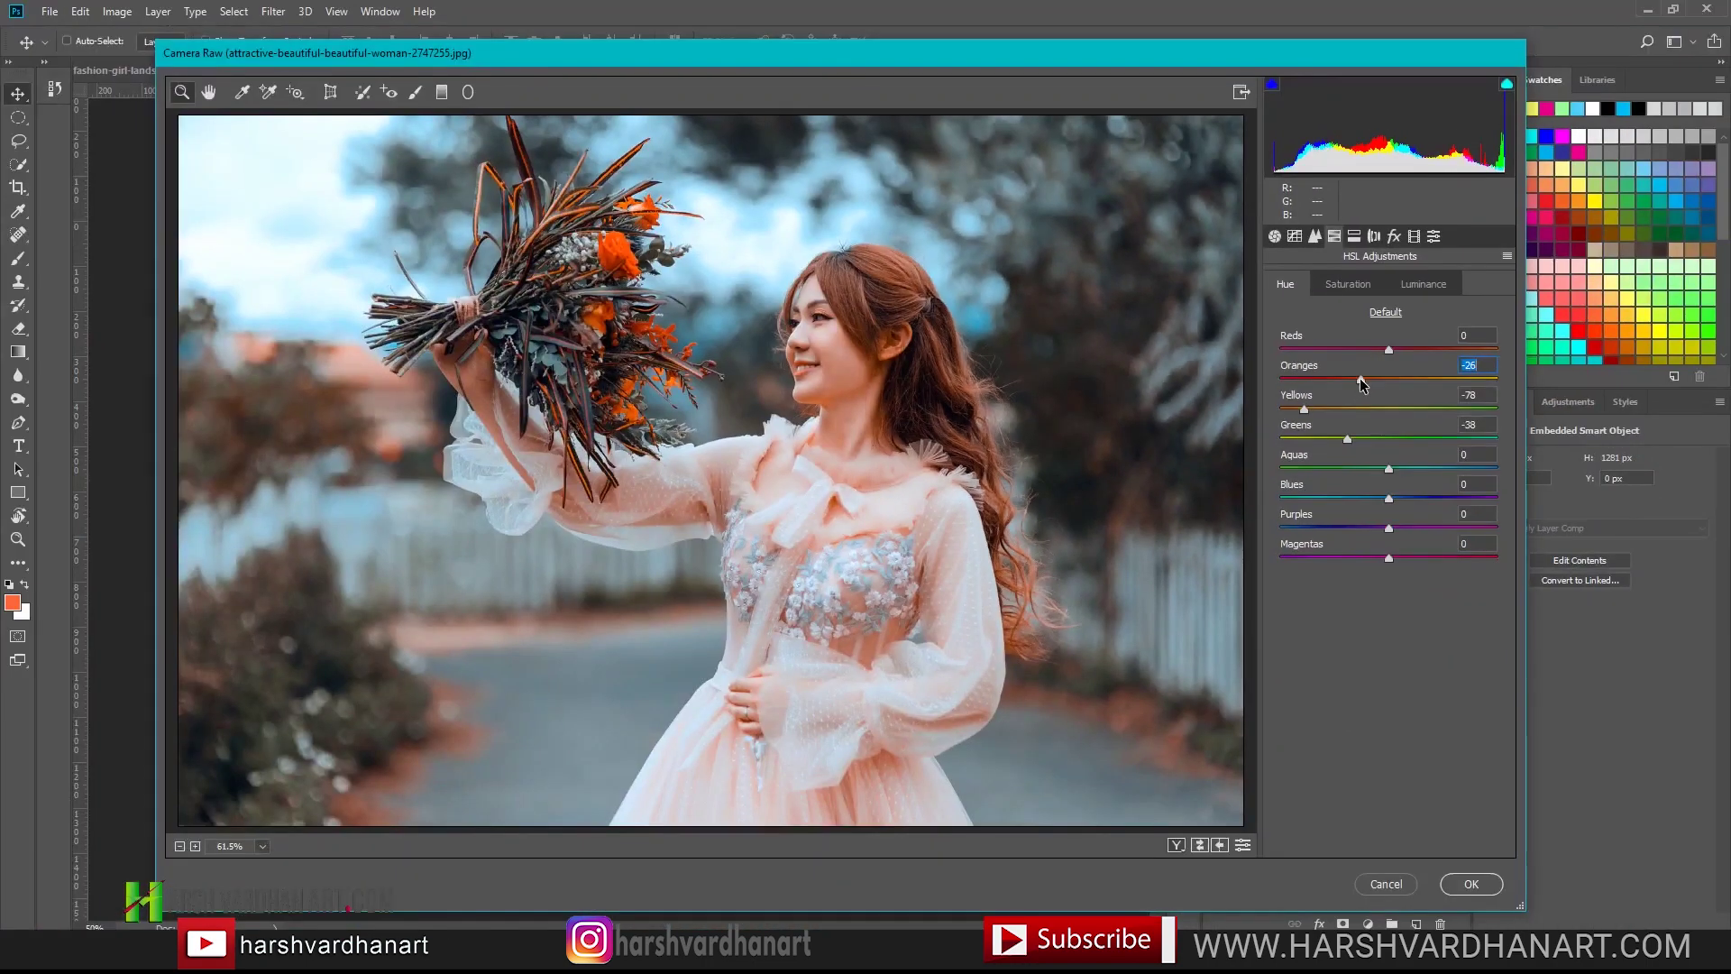
drag(1362, 384, 1450, 380)
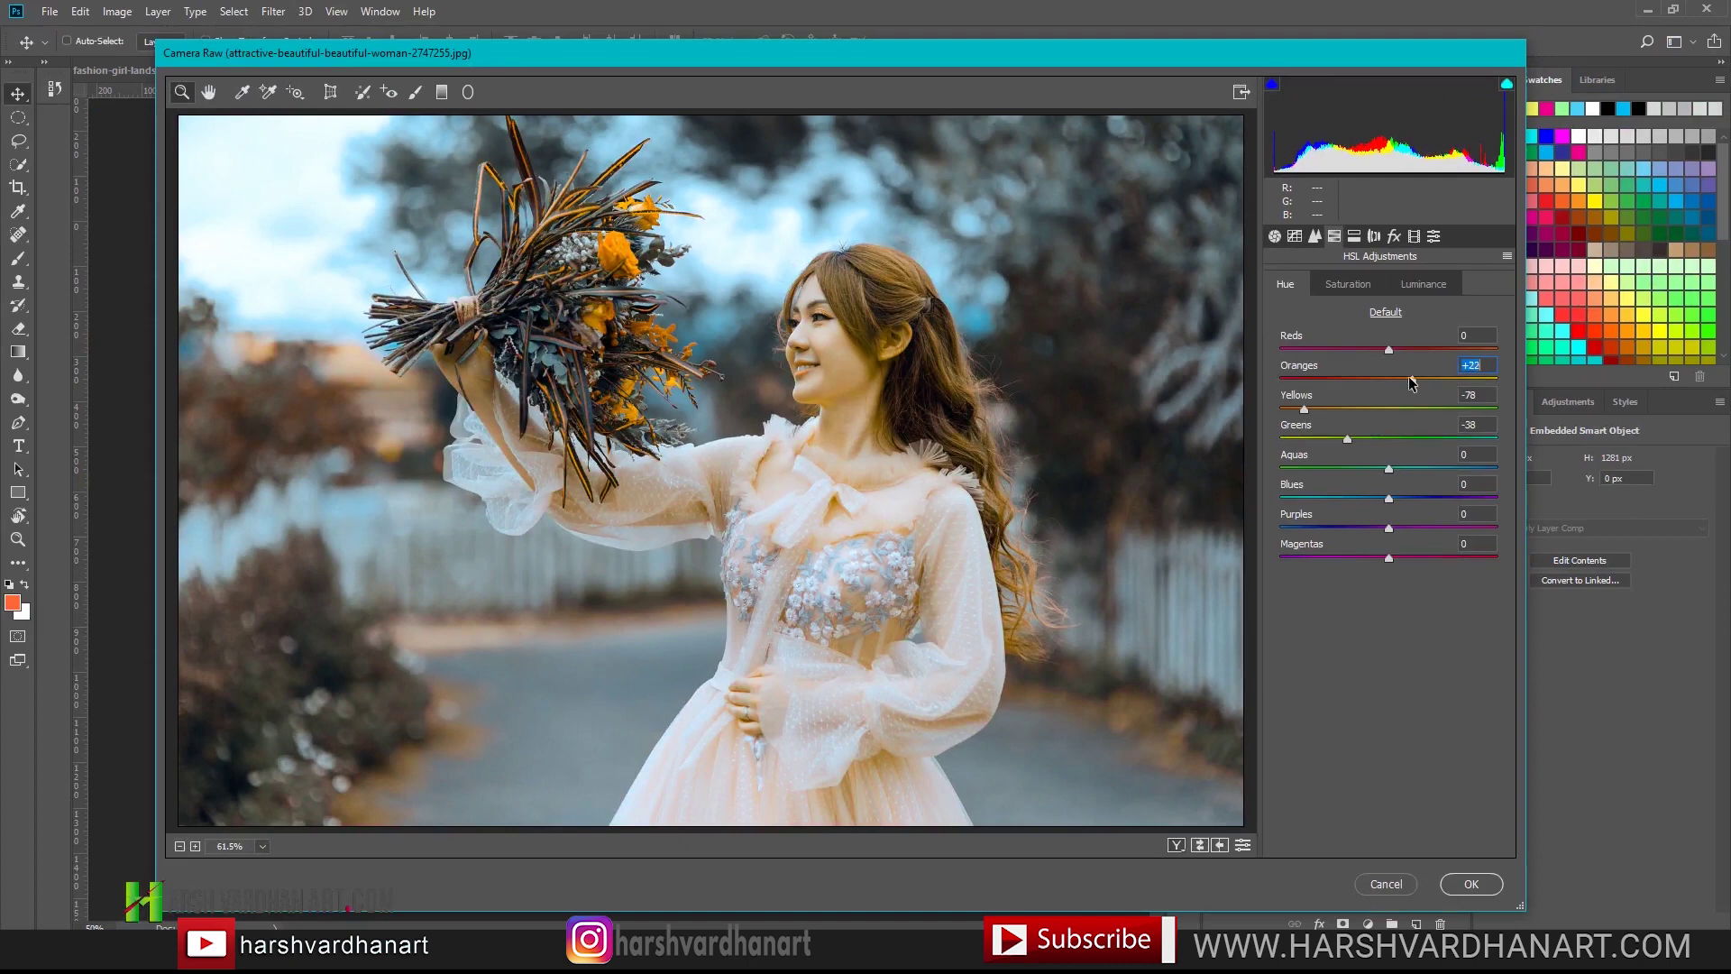
drag(1432, 377, 1387, 382)
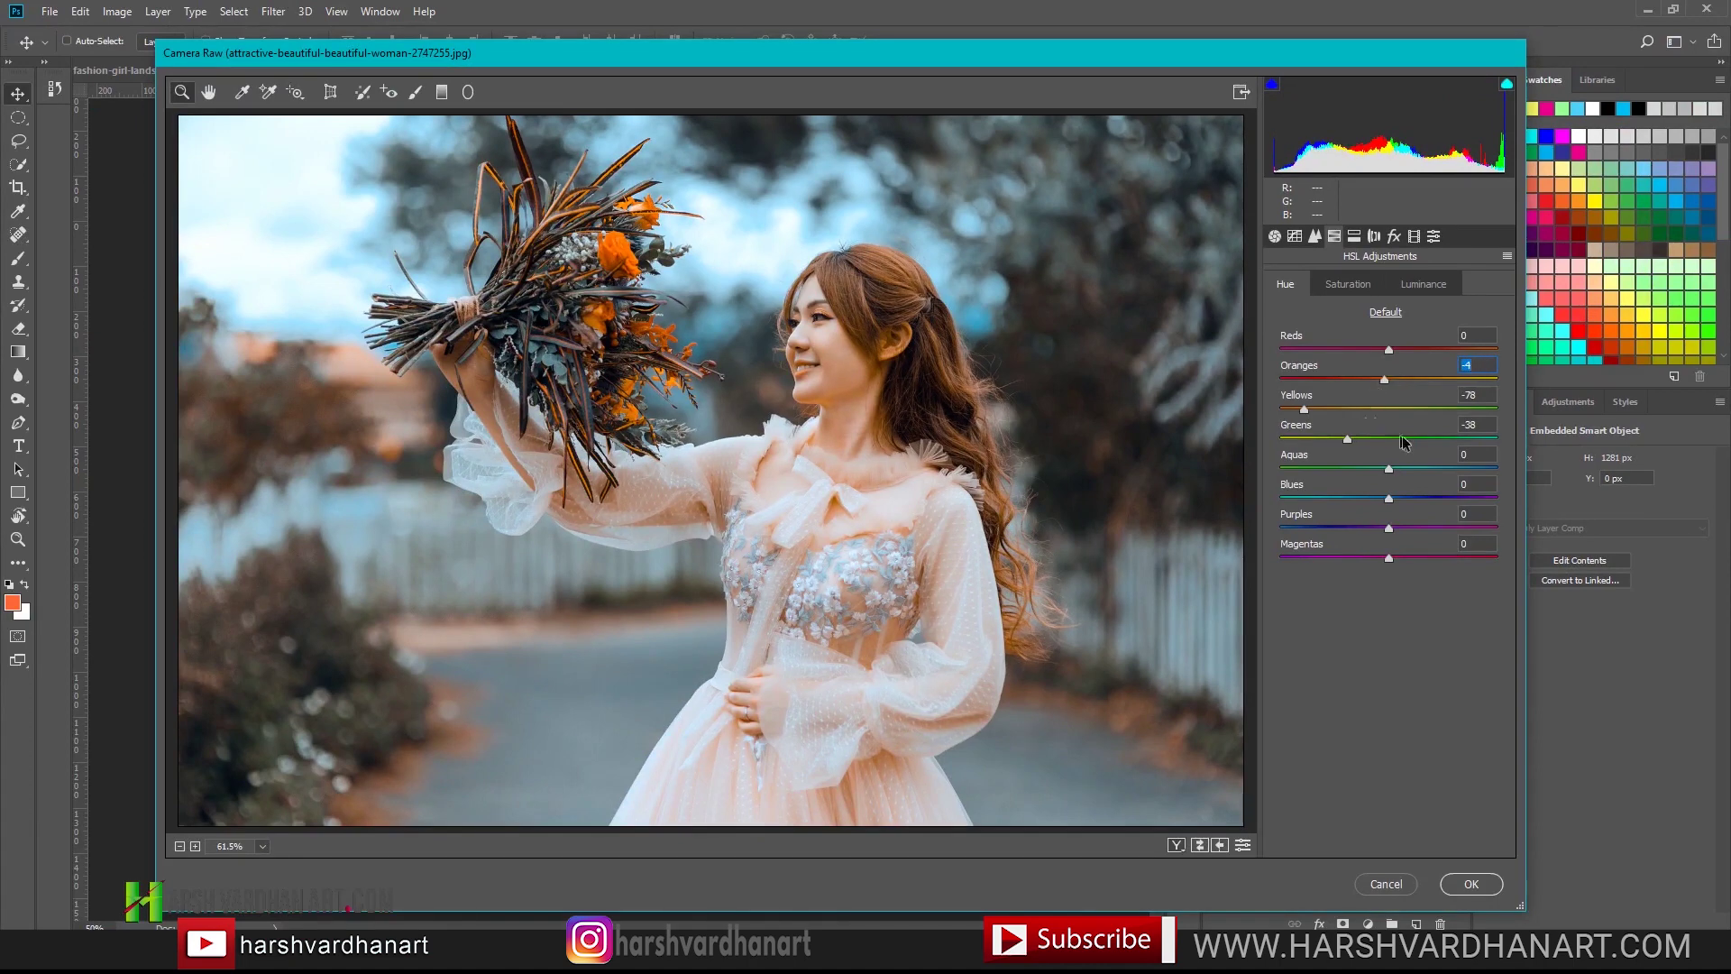
Set the HSL hue of Greens to -28 and Aquas to -55, and shift the Blues hue toward aqua
drag(1350, 440, 1290, 467)
drag(1282, 471, 1340, 471)
drag(1389, 502, 1319, 502)
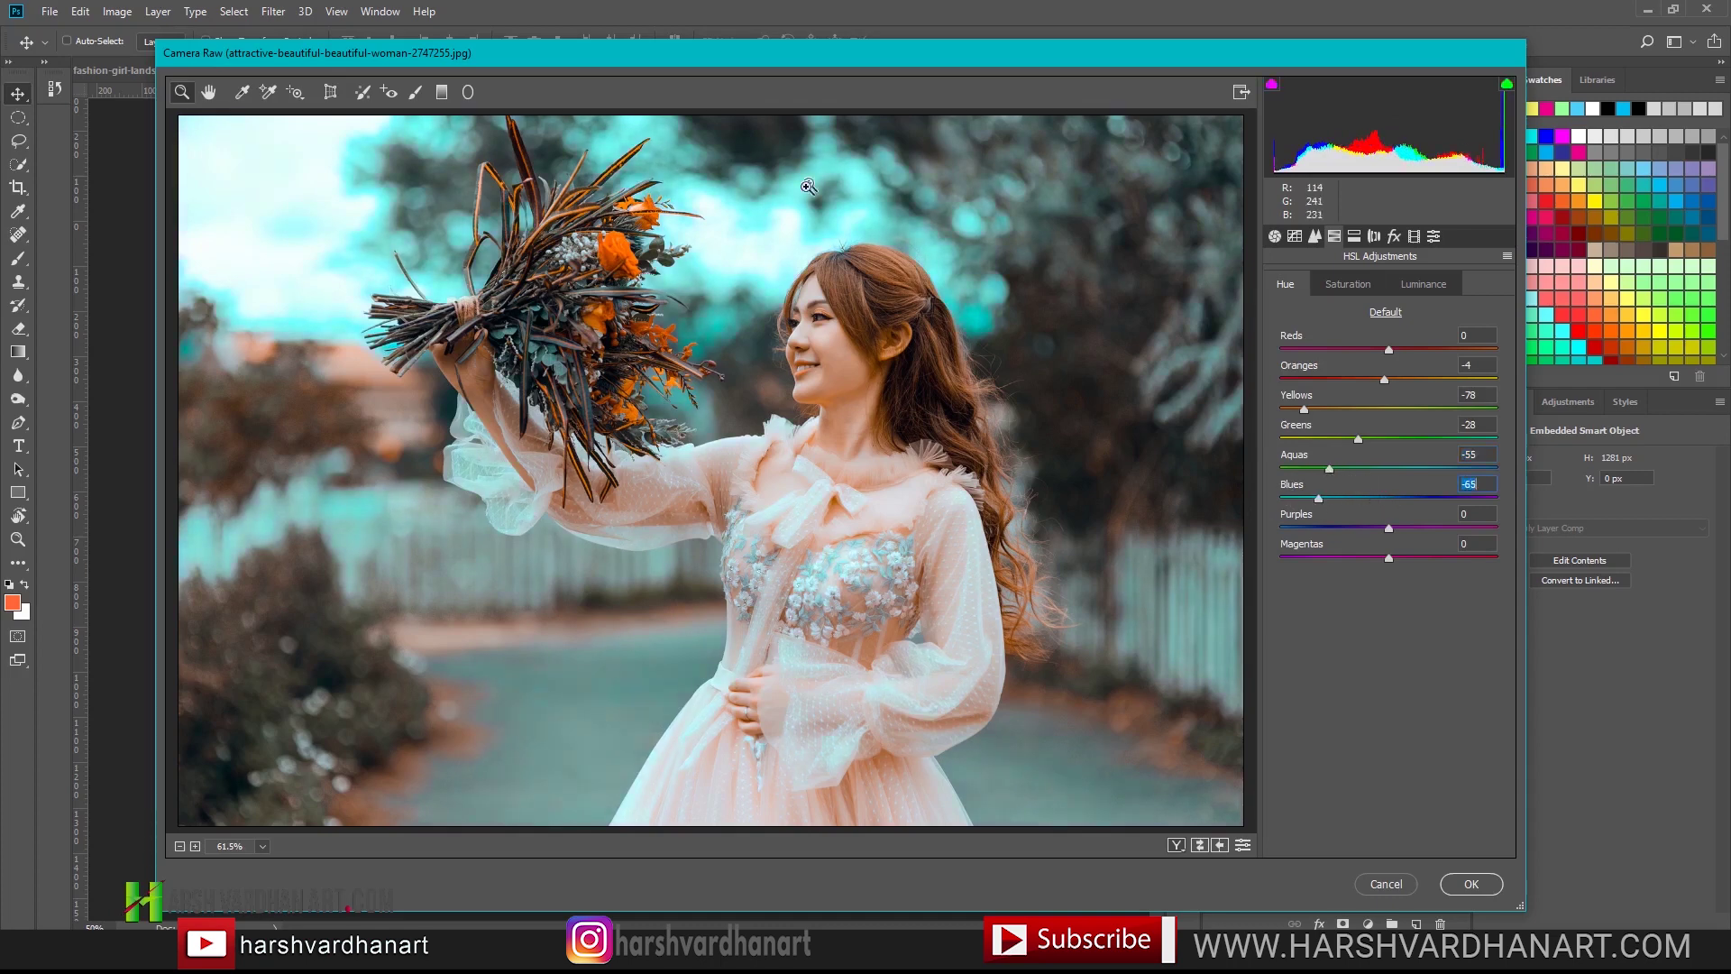
mouse_move(1320, 499)
mouse_down()
mouse_move(1499, 499)
mouse_move(1294, 495)
mouse_move(1344, 495)
mouse_up()
Set the HSL saturation to Reds +8, Oranges +13, Yellows +15, Greens +42 and Aquas +27, and apply the Camera Raw changes
click(1349, 285)
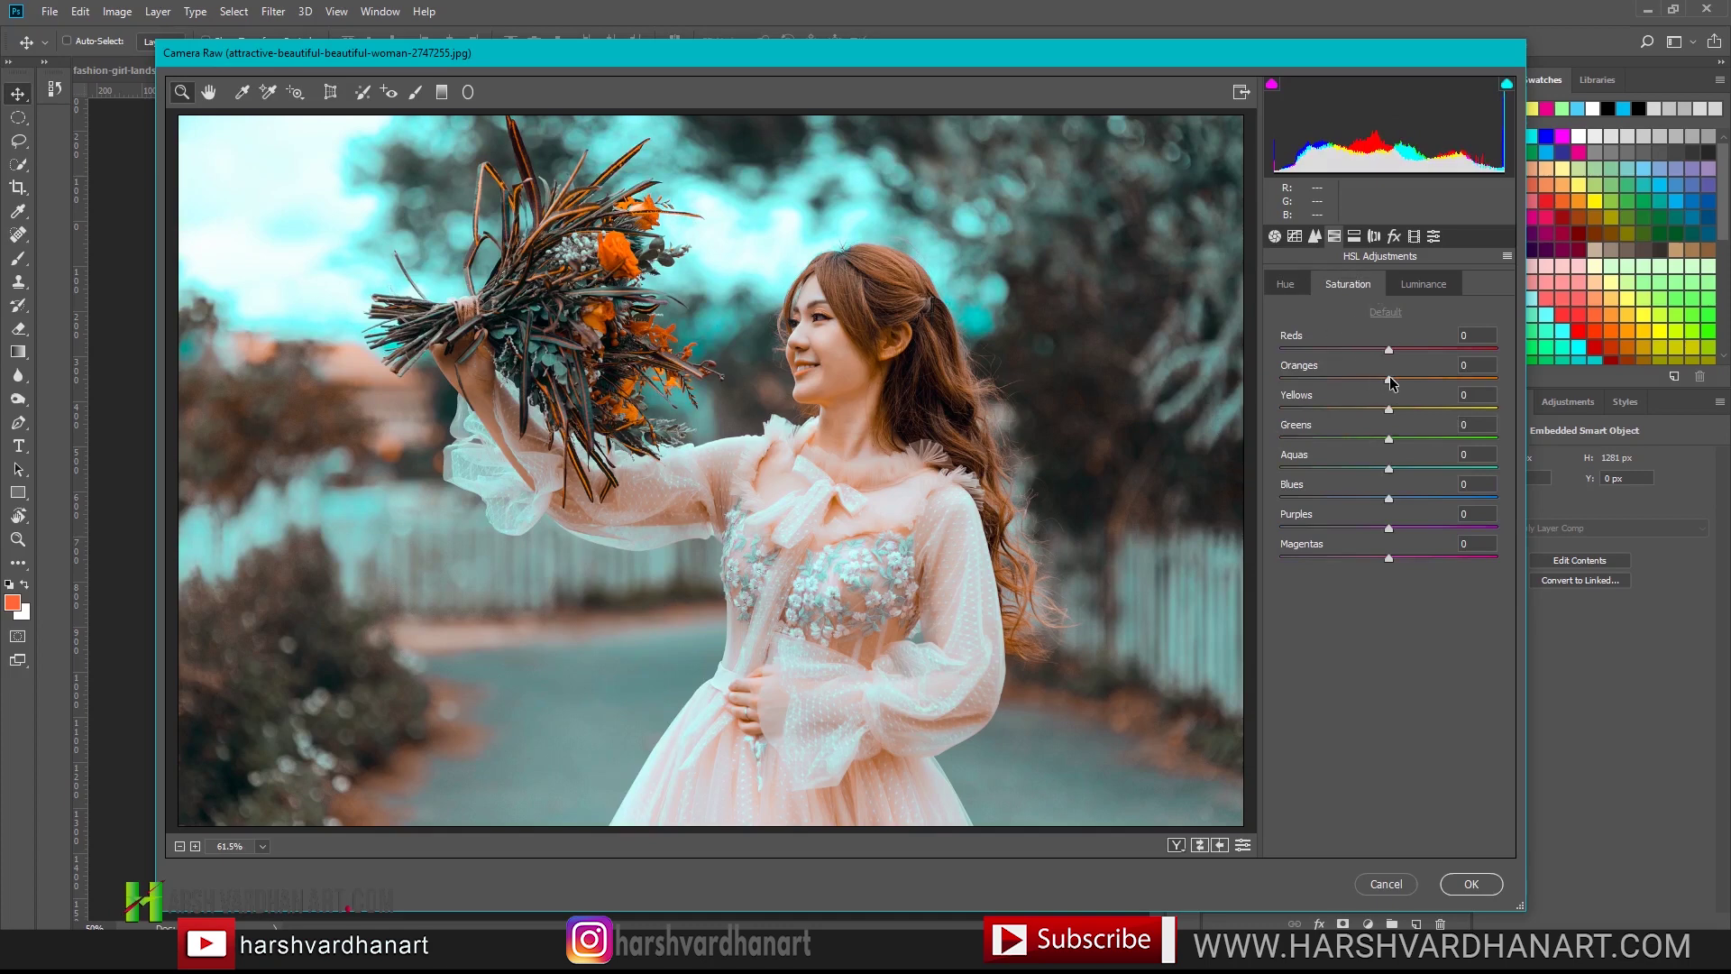
drag(1391, 383, 1440, 441)
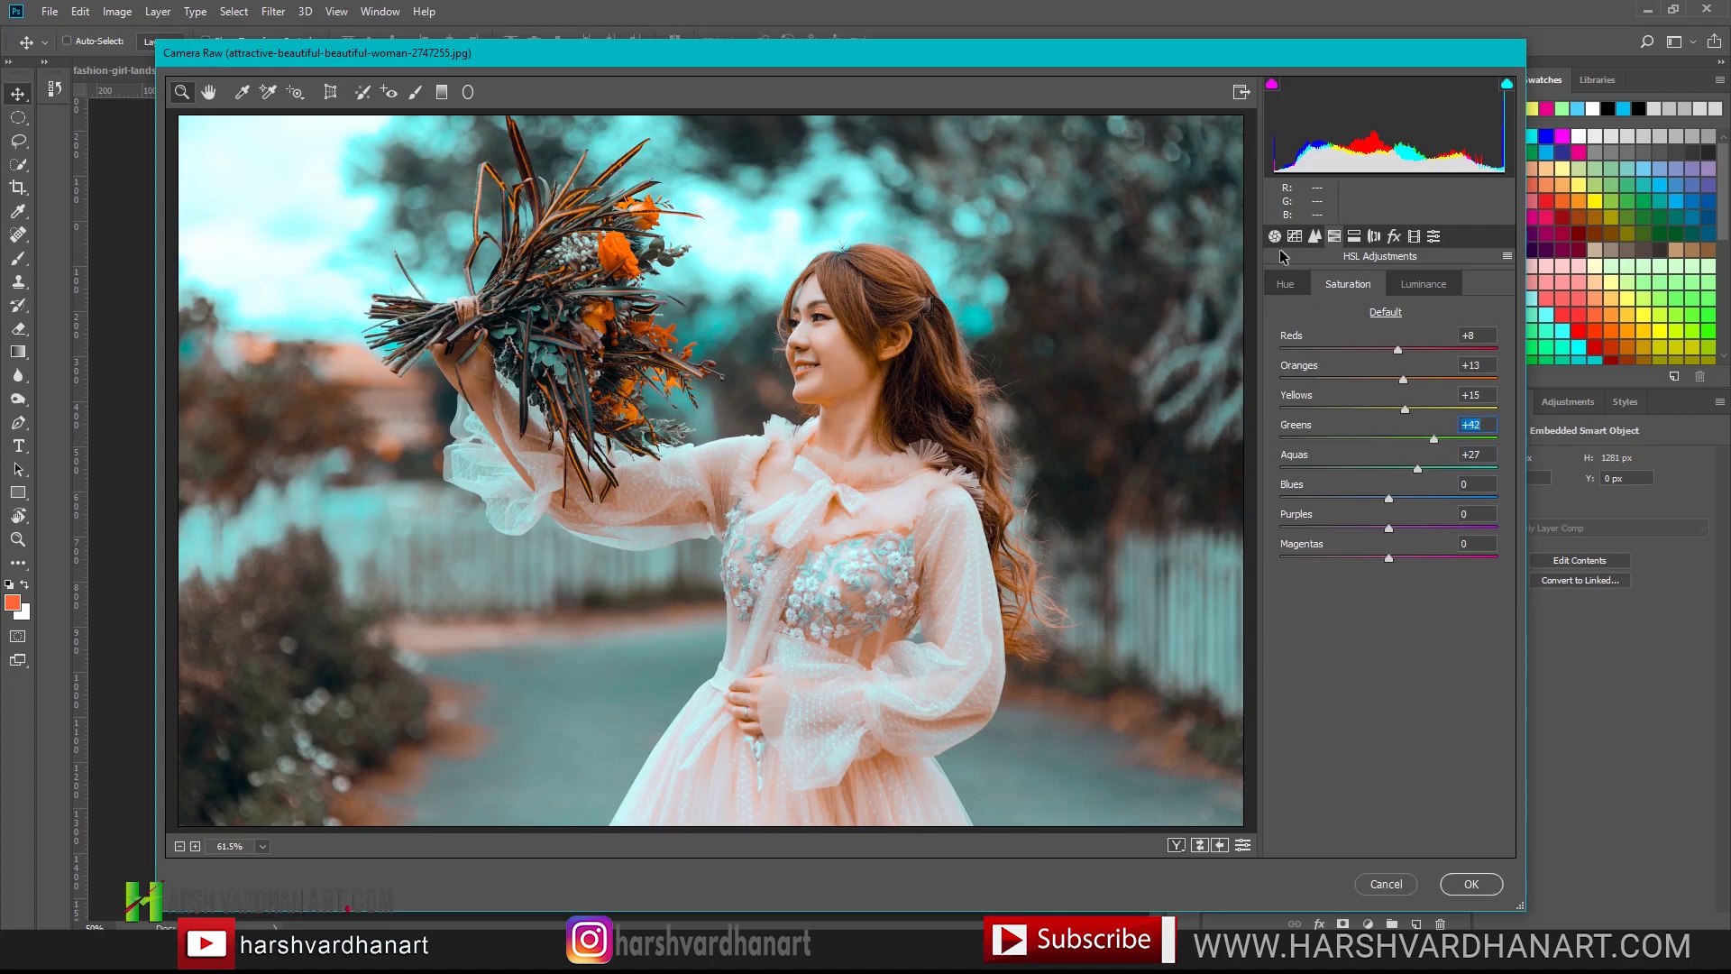
click(1471, 886)
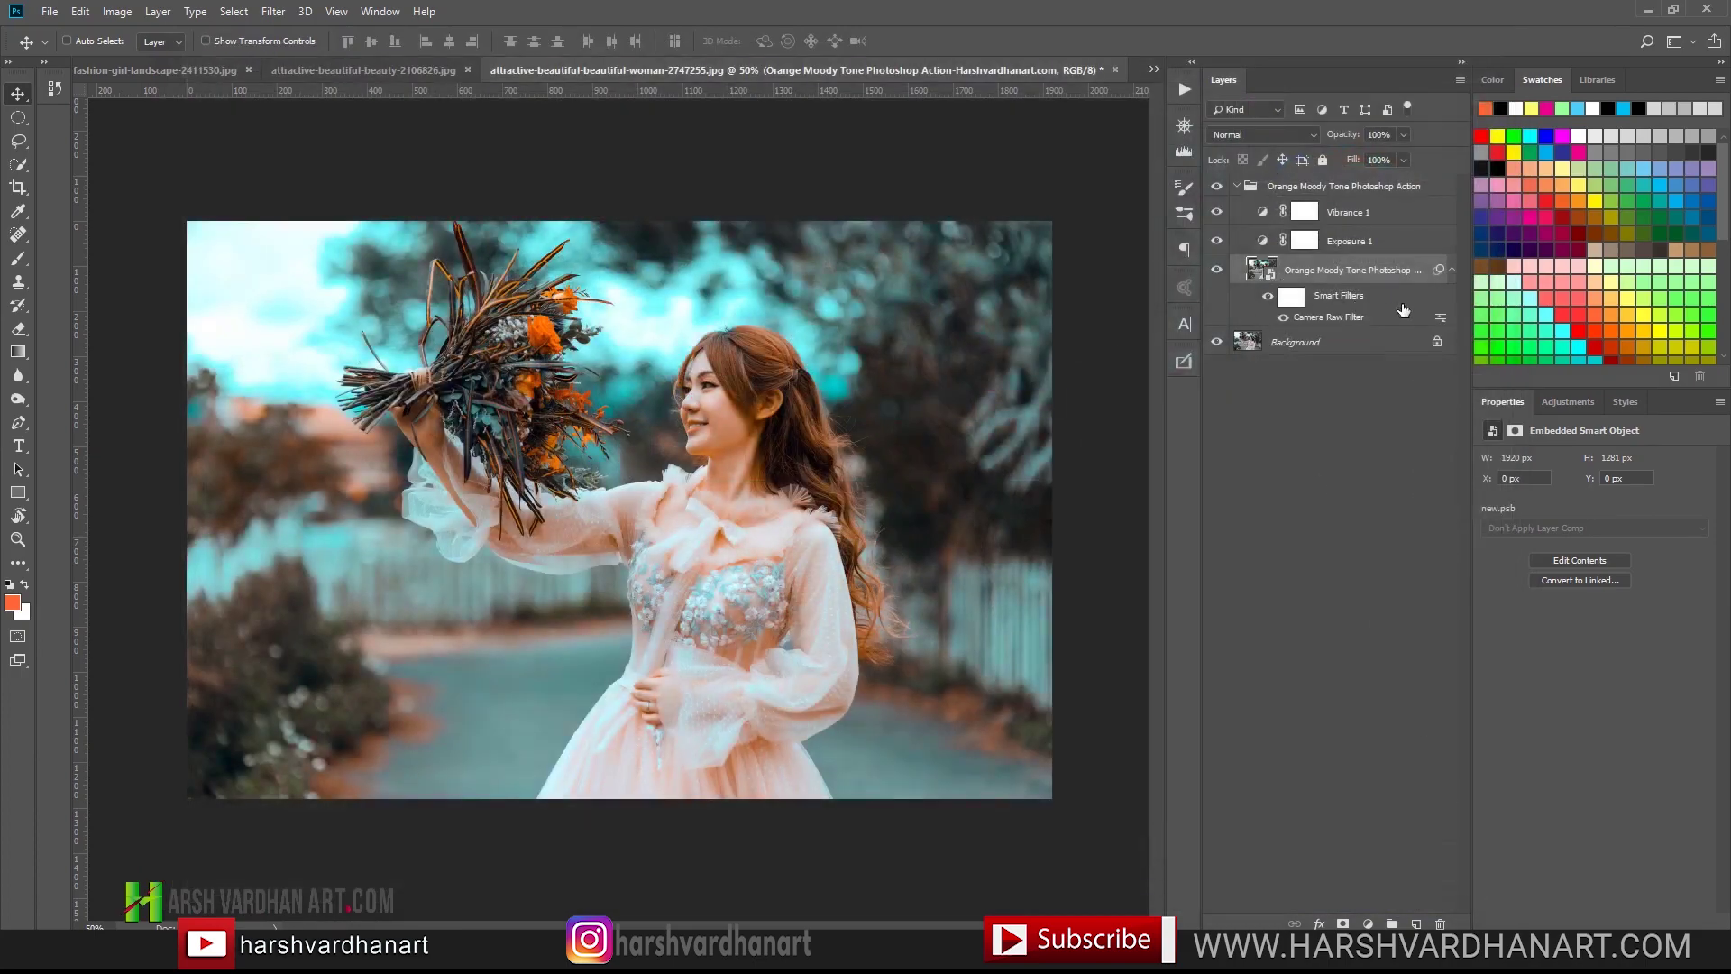
Hide and show the Orange Moody Tone group to compare the original bouquet photo with the adjusted colours
click(1217, 186)
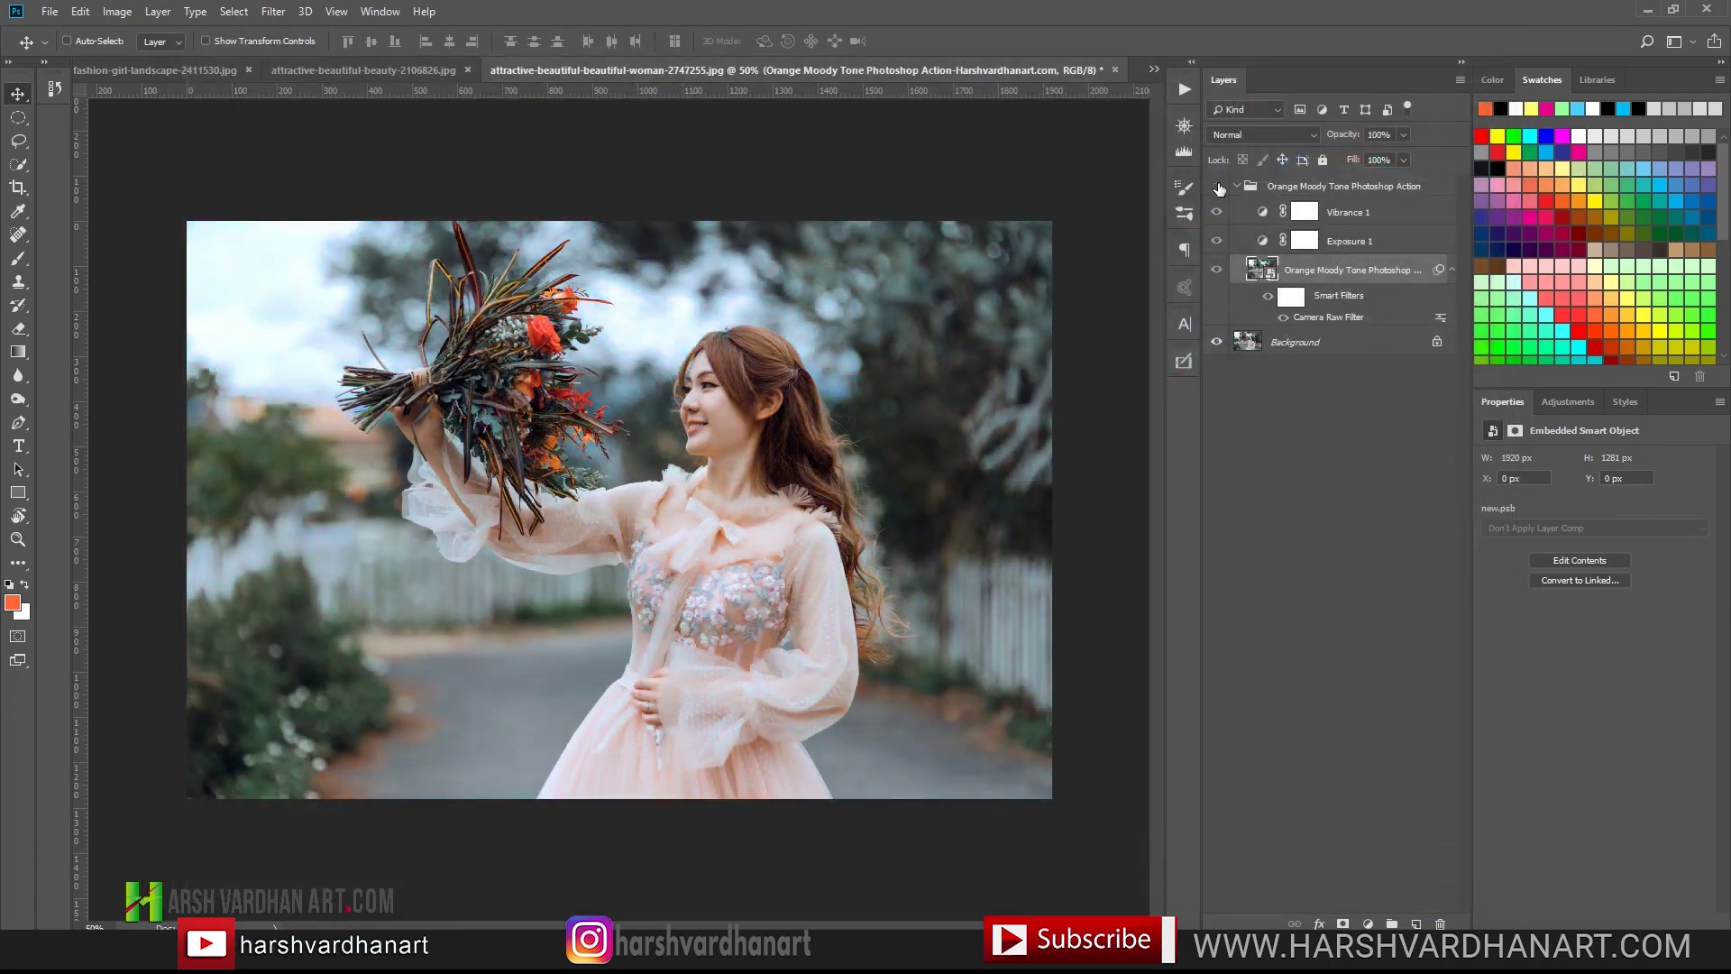
click(1217, 186)
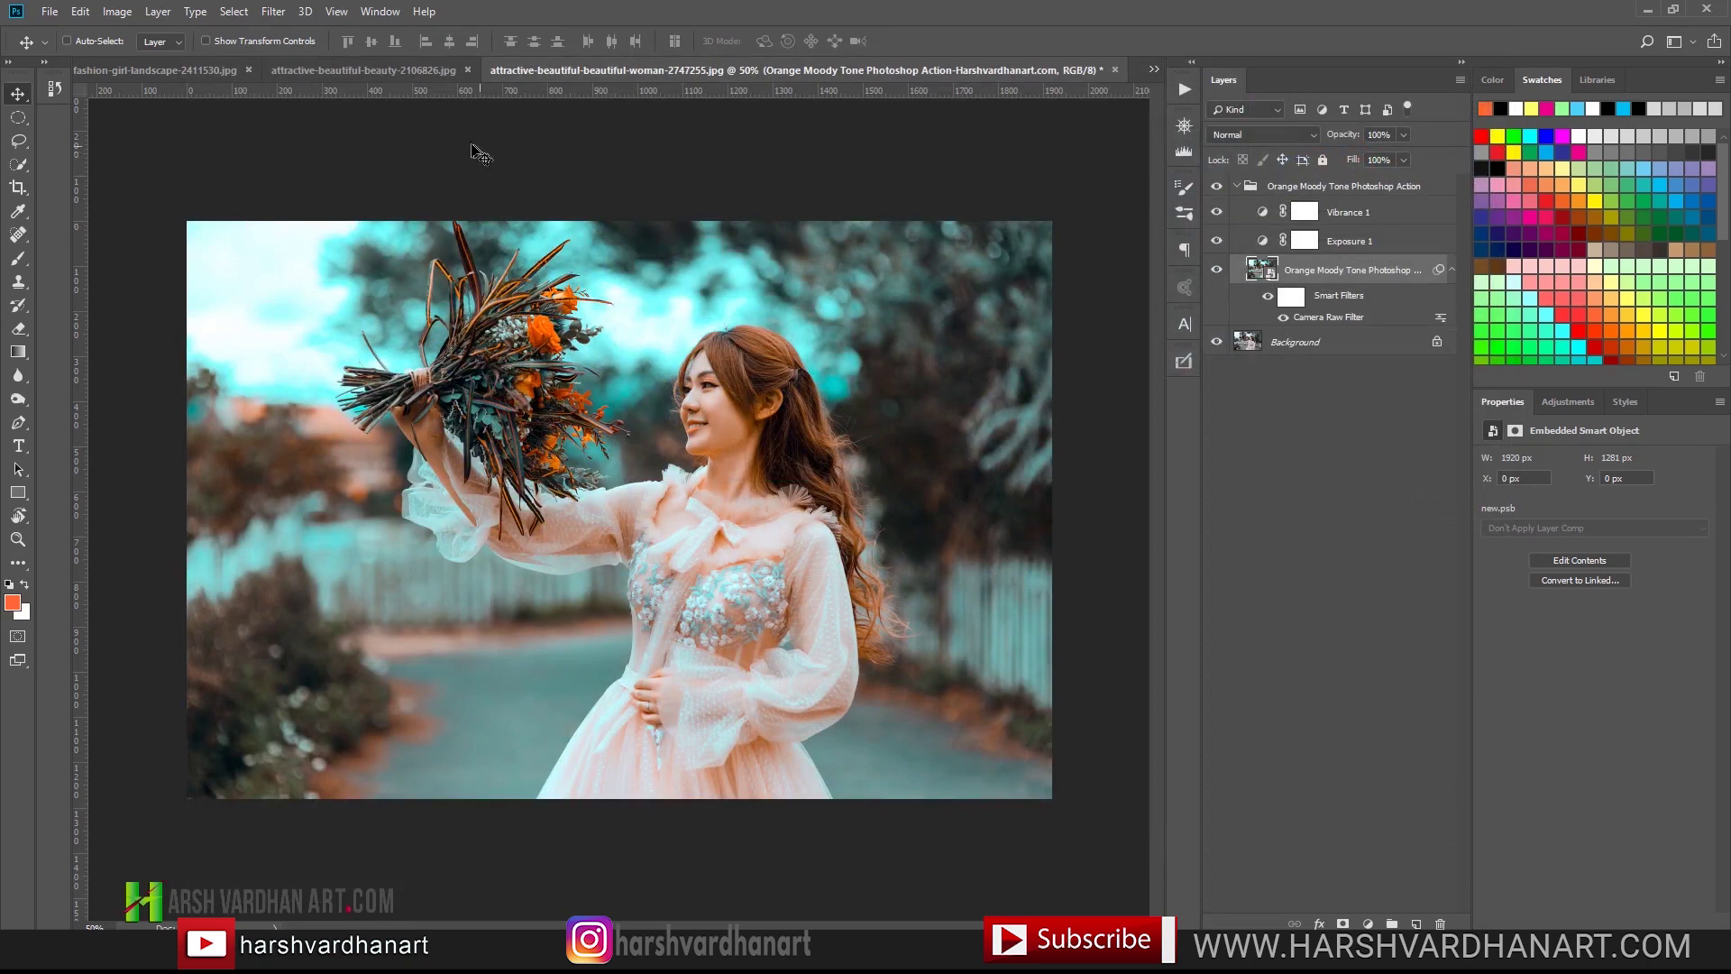
Switch to the photo of the woman in the orange top and run the Orange Moody Tone action on it
click(369, 69)
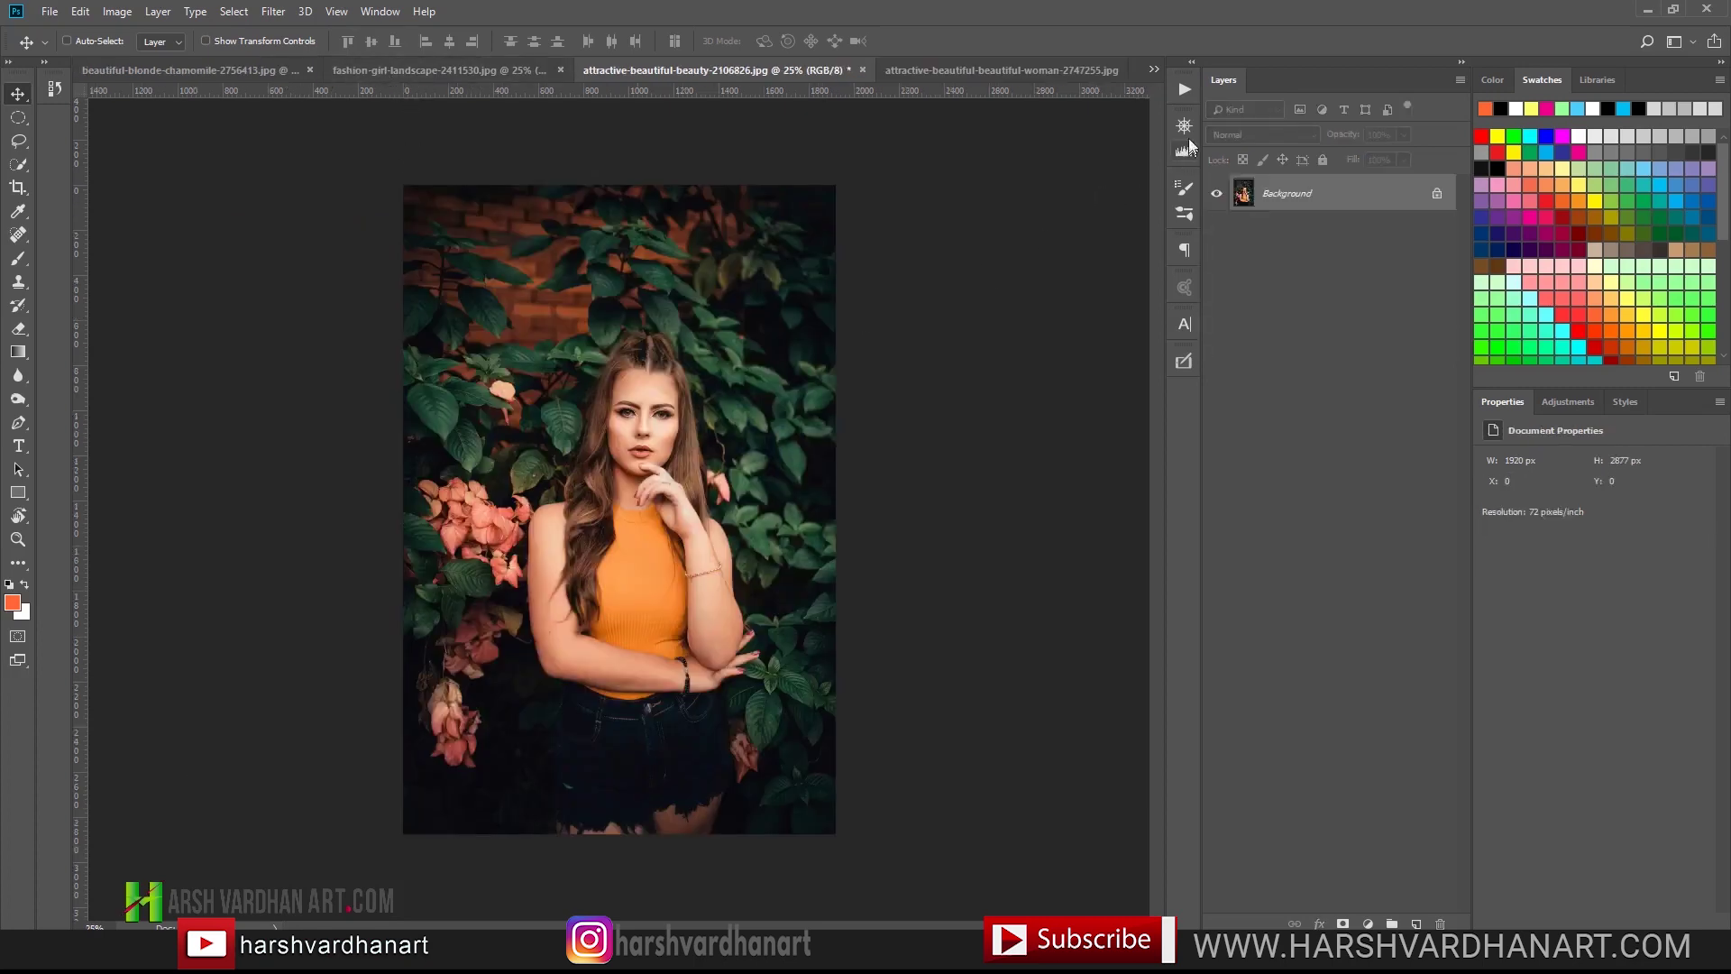
click(1184, 91)
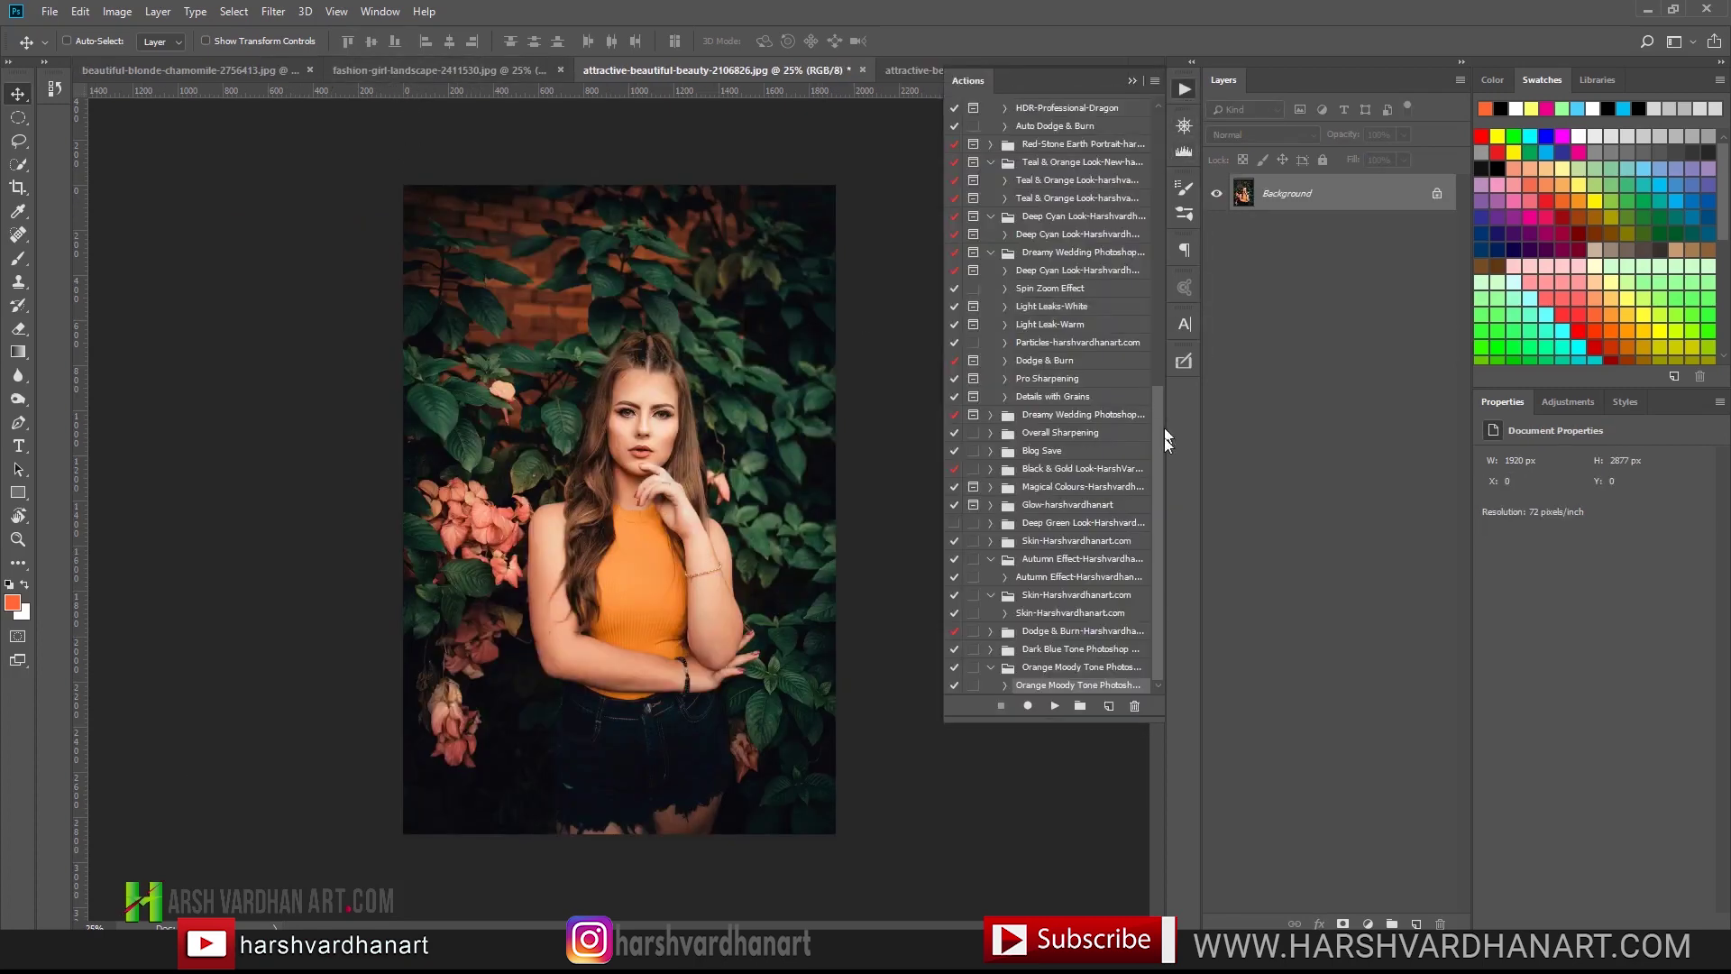
click(1056, 712)
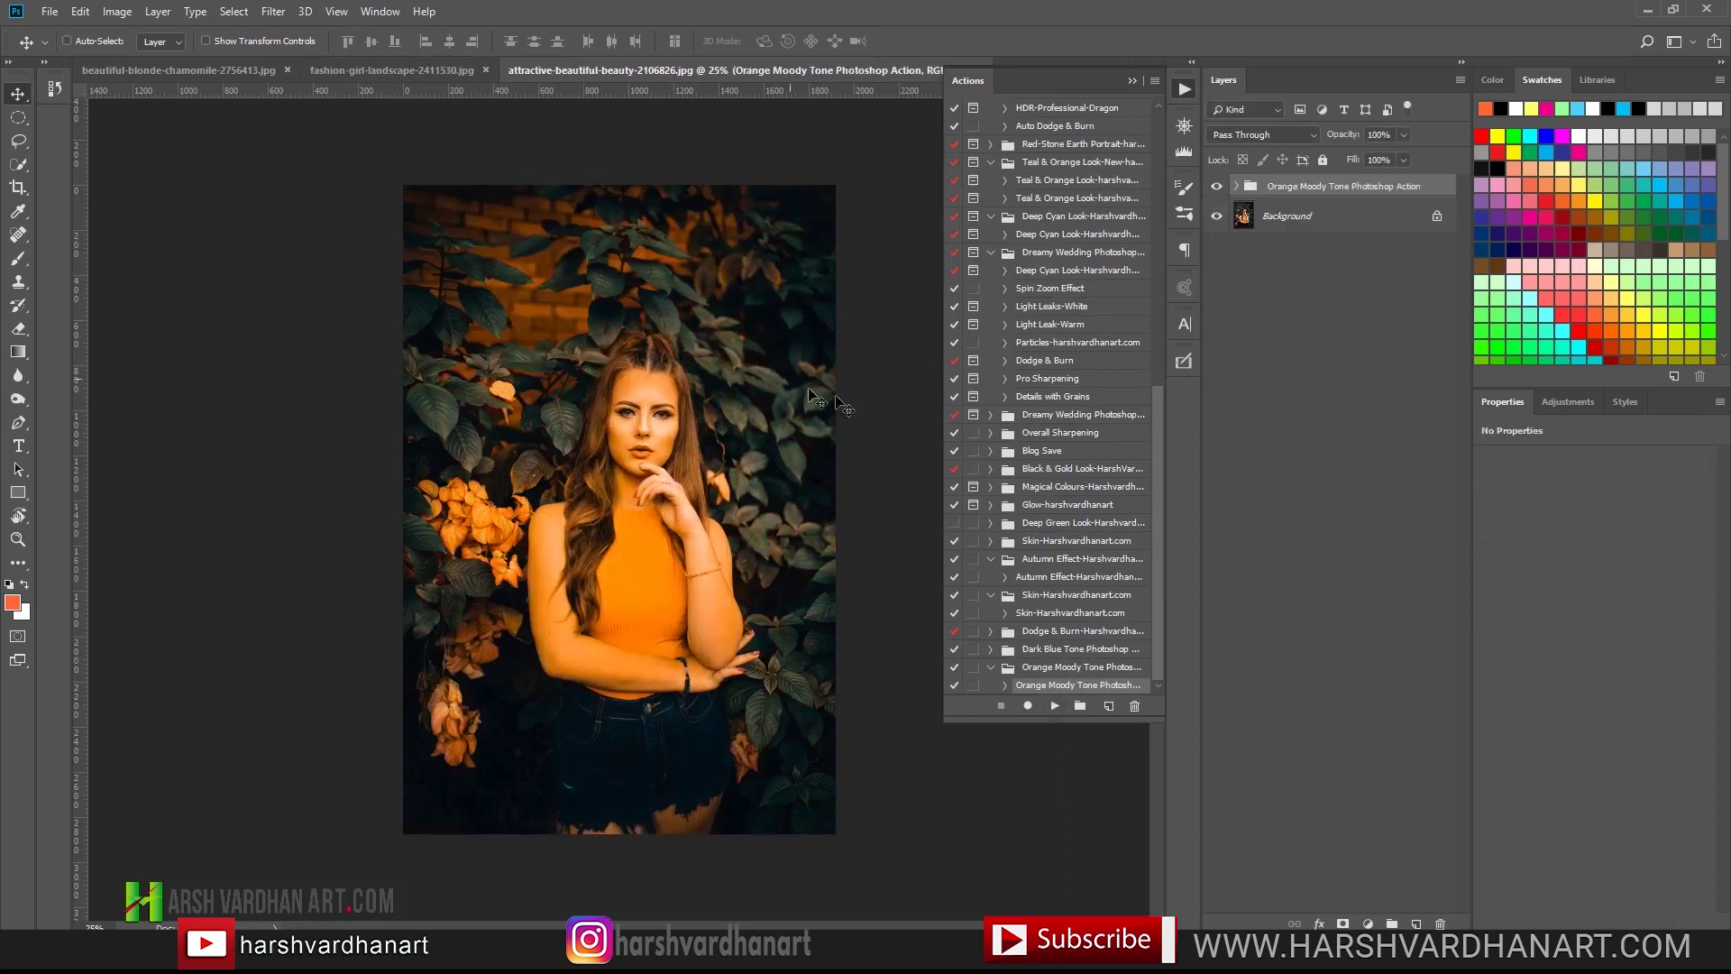
click(1186, 90)
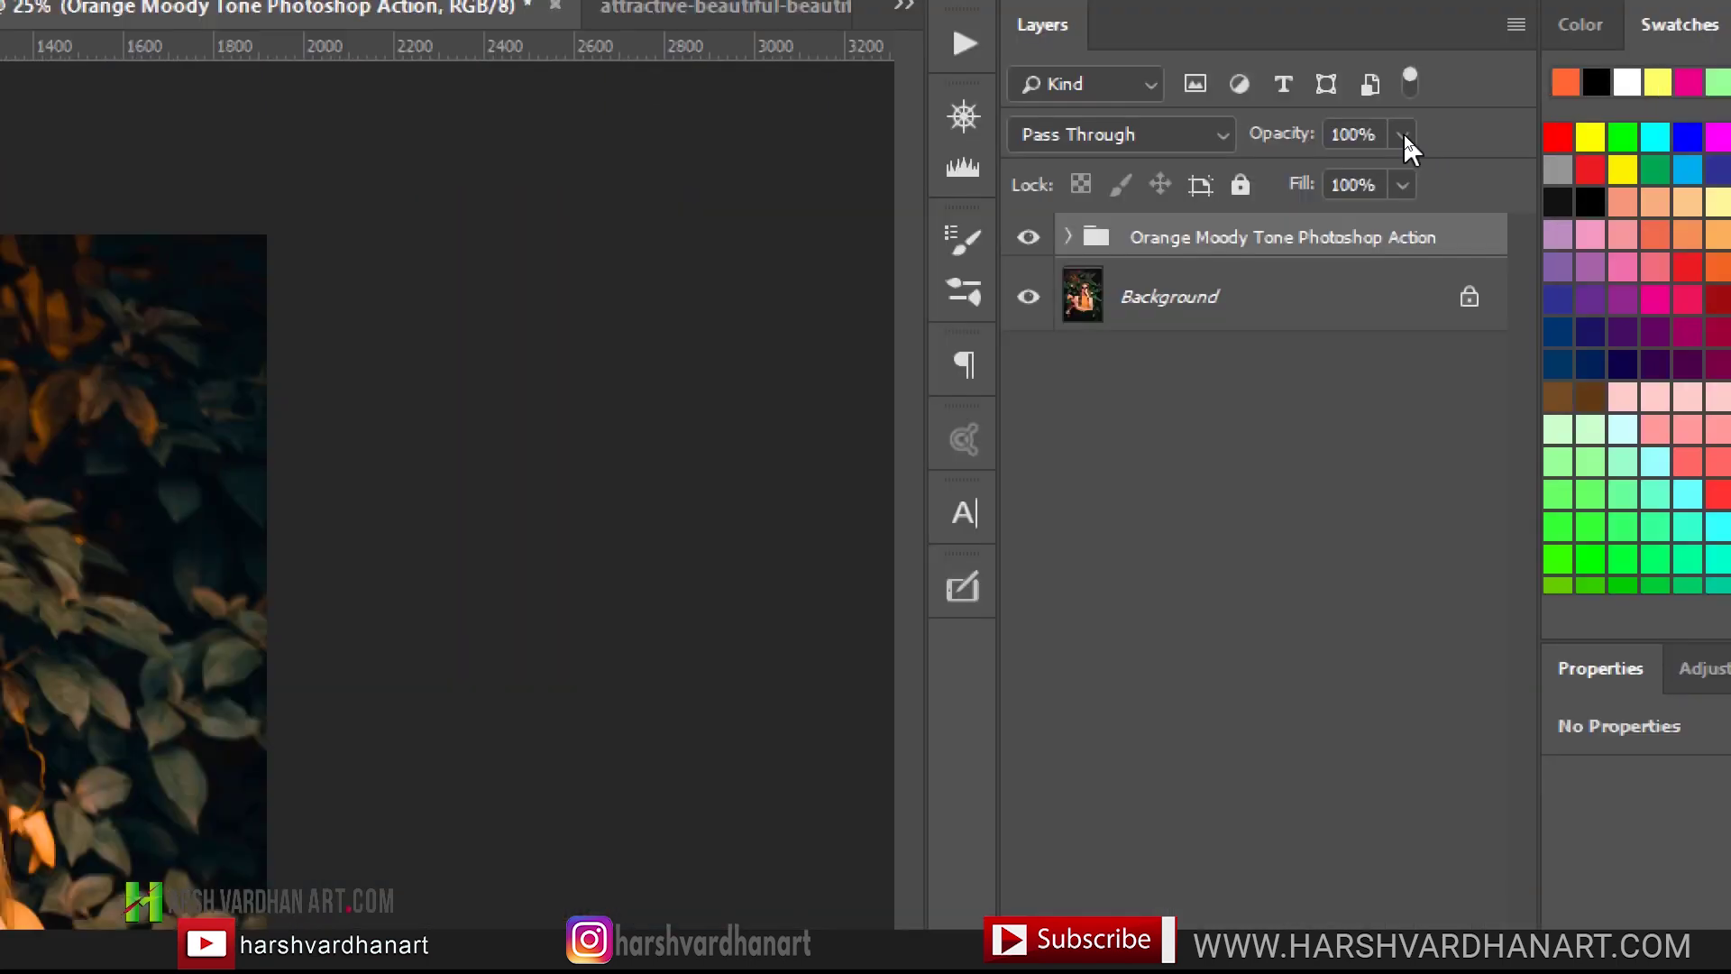
Reduce the opacity of the Orange Moody Tone Photoshop Action group to about 63%
click(1404, 134)
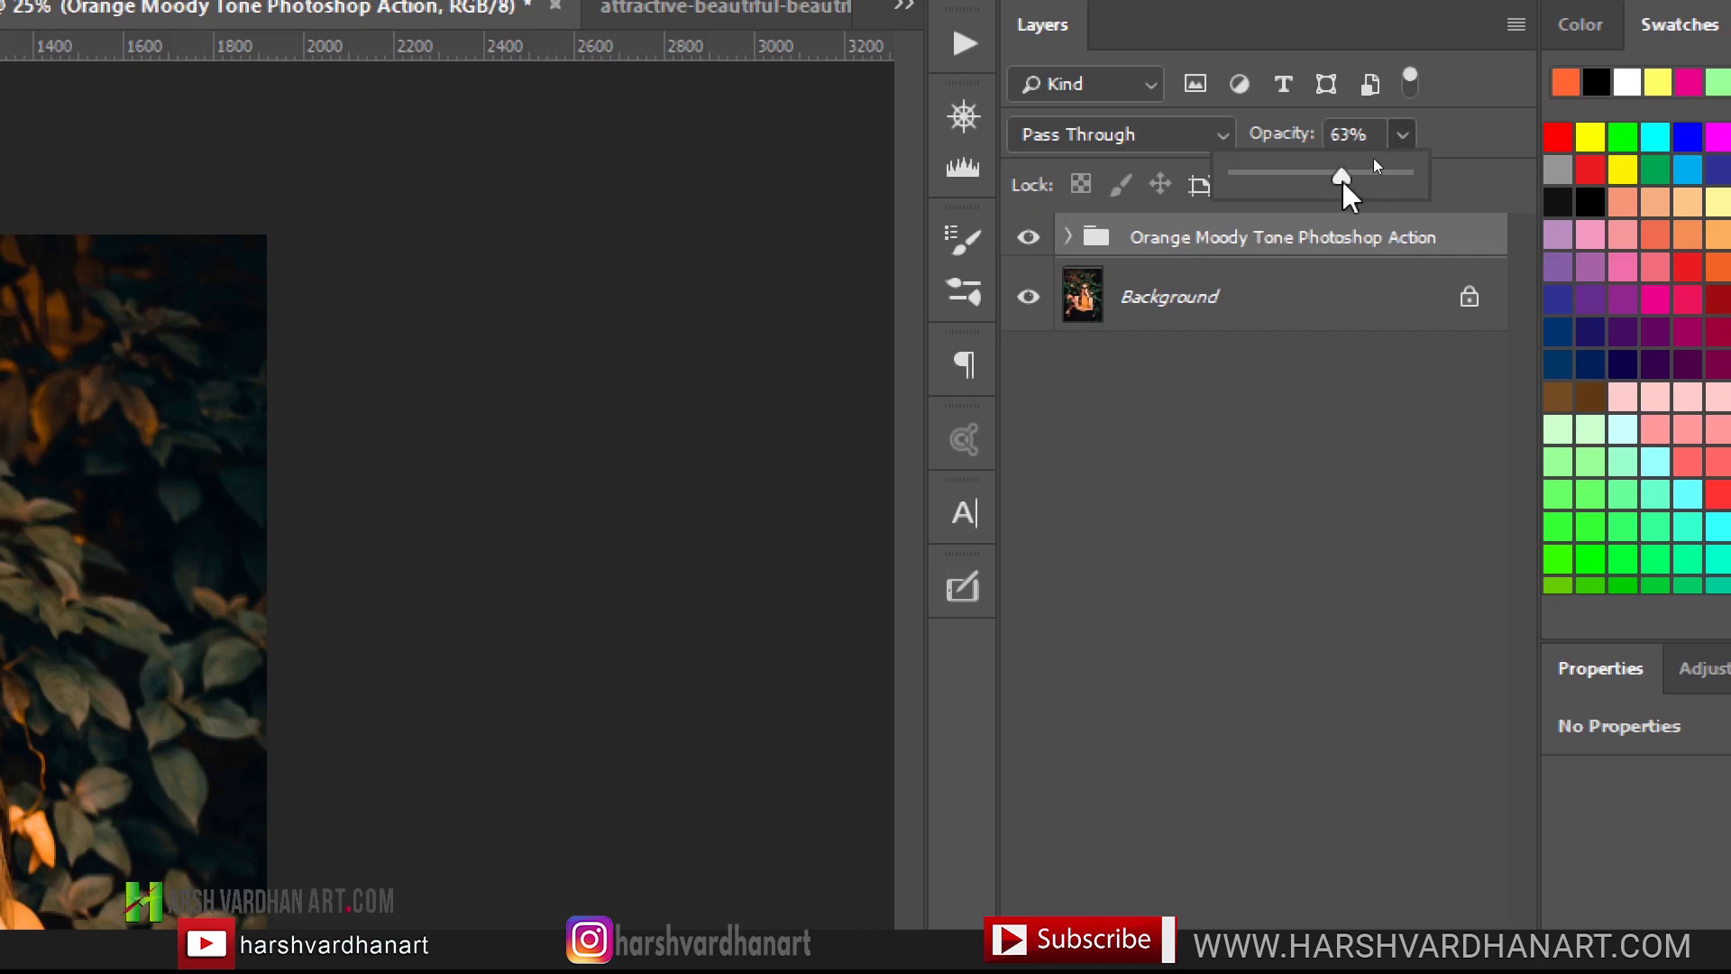